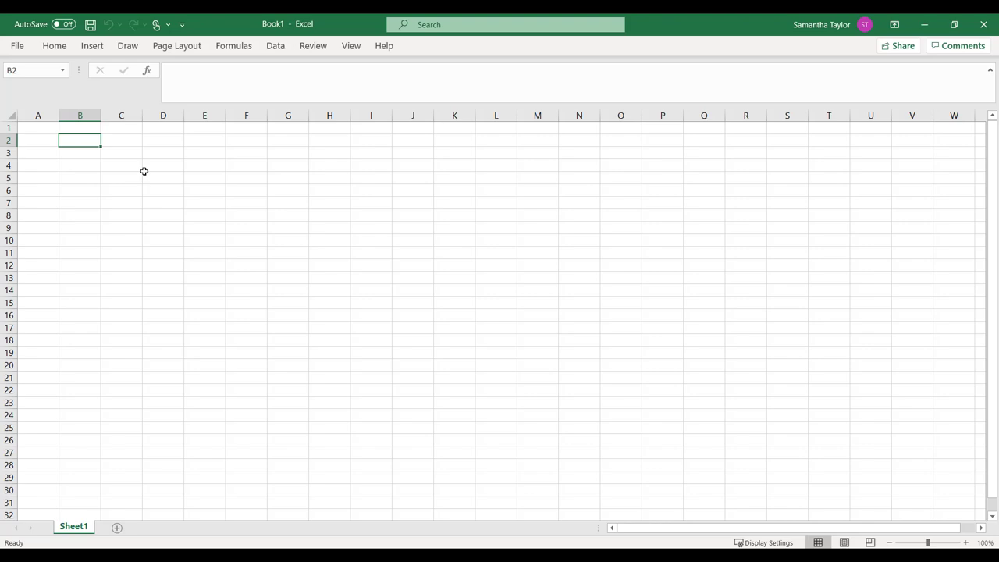
Enter the stage labels "Beginning" in cell B2 and "Middle" in cell B8.
text(Beginning)
key(Return)
key(Return)
key(Return)
key(Return)
key(Return)
key(Return)
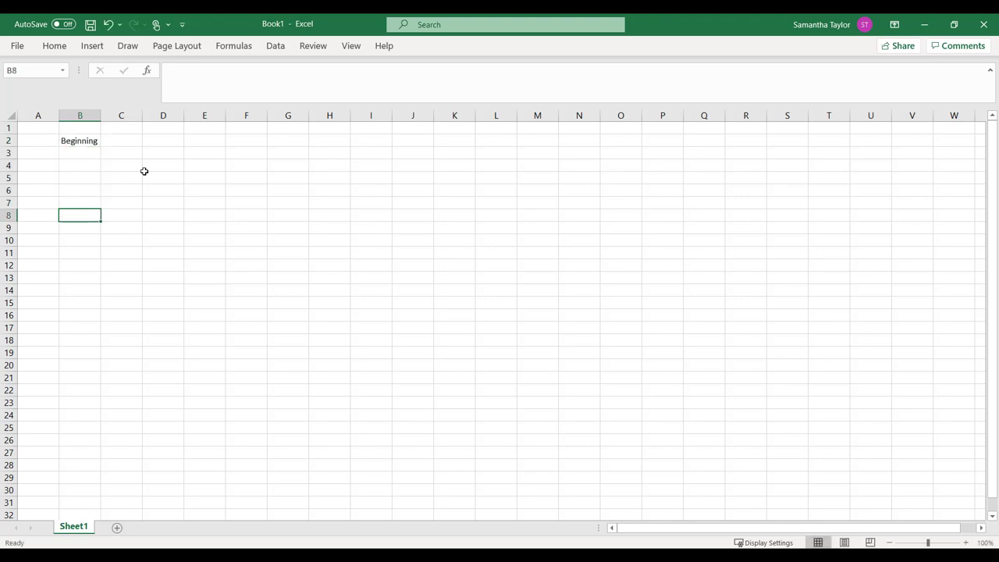
text(Middle)
key(Return)
Enter the stage label "End" in cell B13.
key(Return)
key(Return)
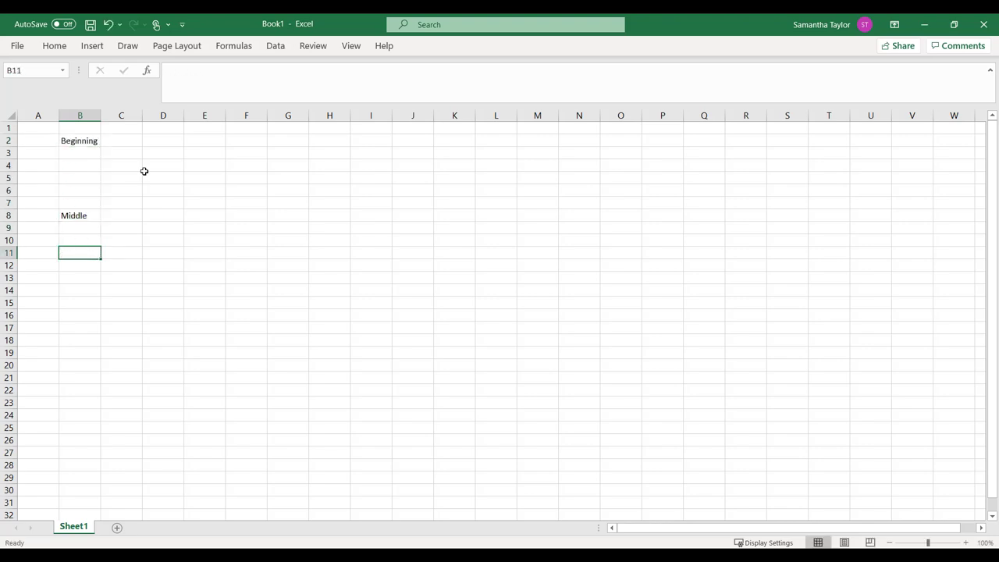
key(Return)
key(Return)
text(END)
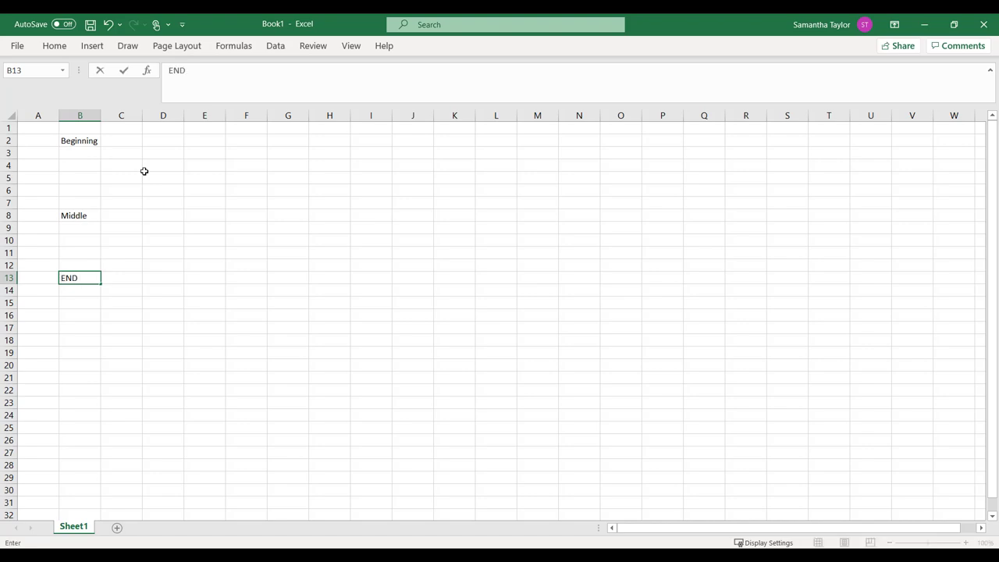
key(BackSpace)
key(BackSpace)
text(ned)
key(BackSpace)
key(BackSpace)
text(d)
click(124, 141)
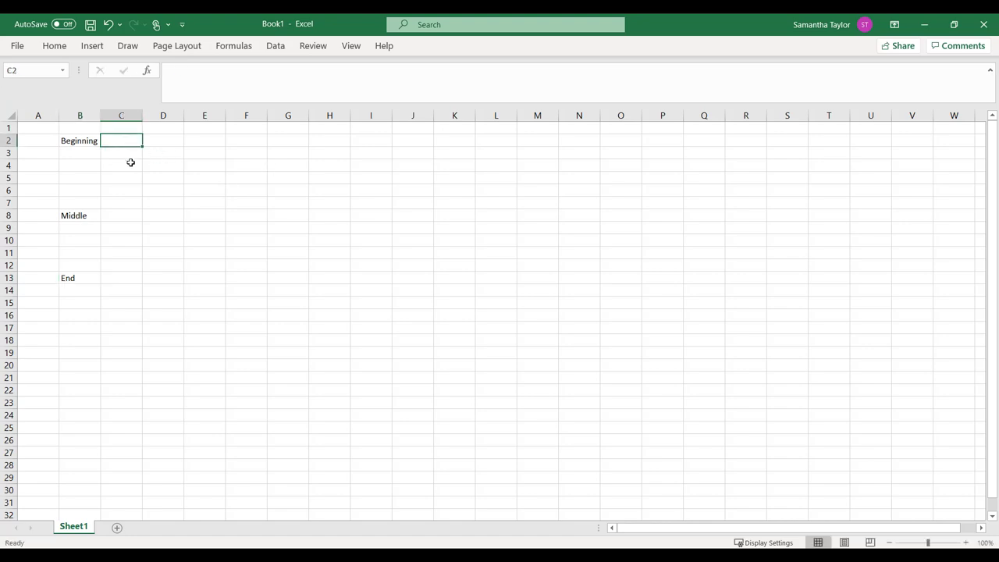
click(87, 144)
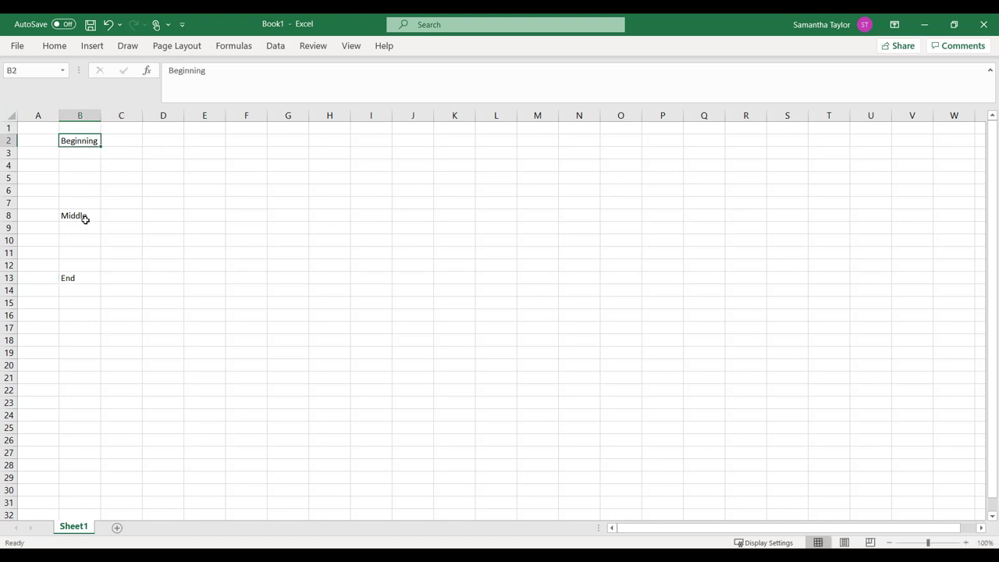
click(85, 217)
click(82, 275)
Enter "Asset Retirement Costs (ARC)" in cell C3, below the Beginning label.
click(134, 154)
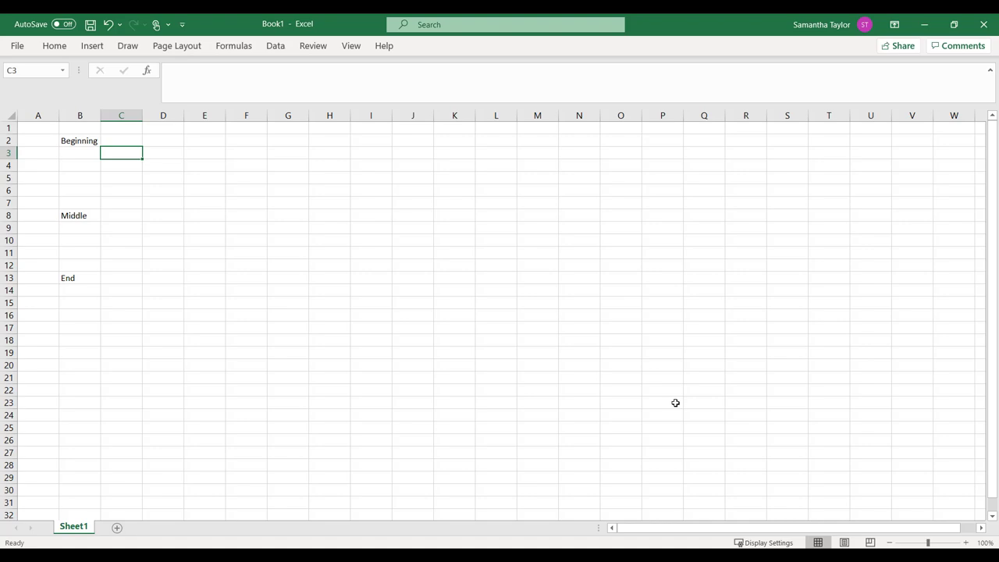
text(A)
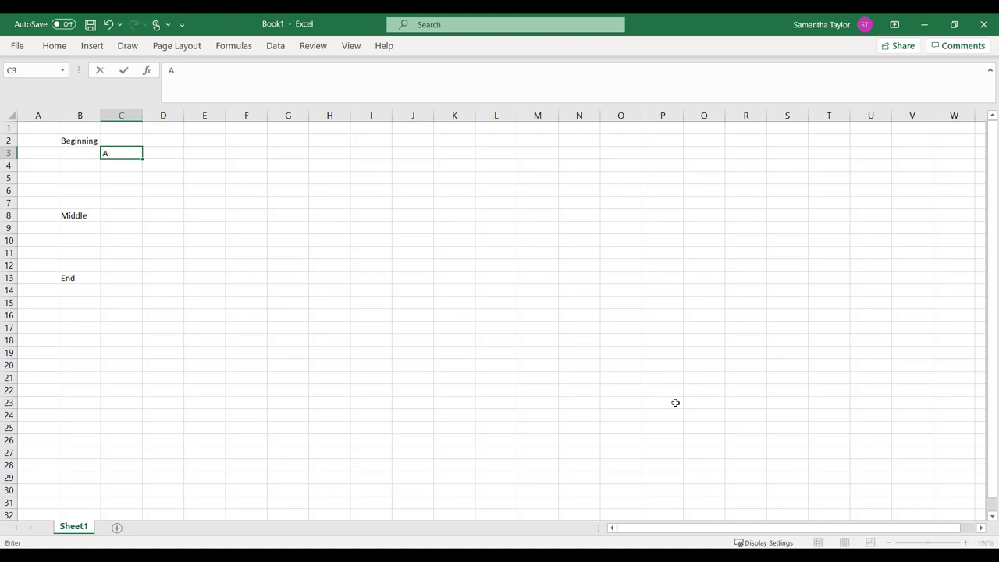
text(sset Retirement Costs)
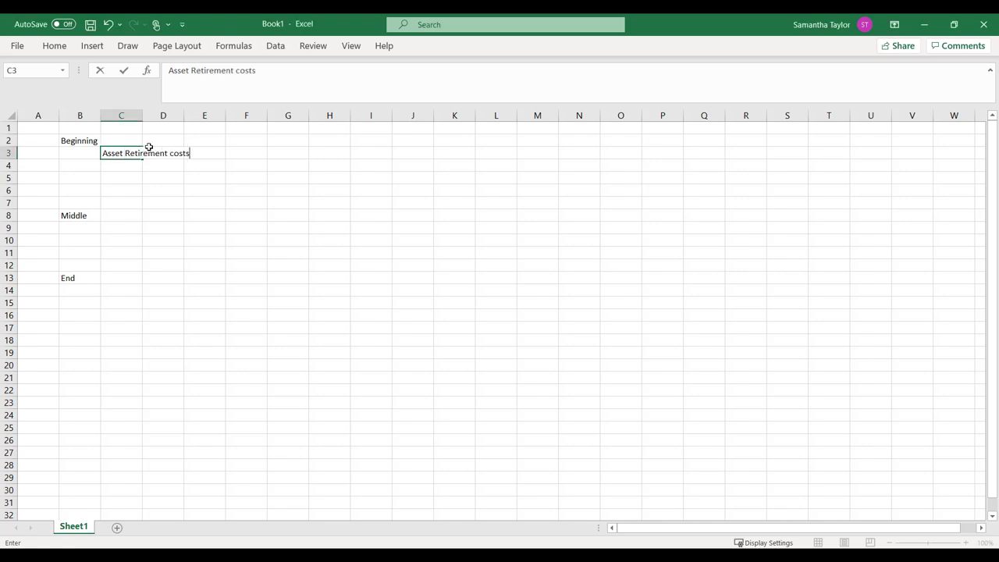
key(BackSpace)
key(BackSpace)
key(BackSpace)
text(sts (ARC))
key(Return)
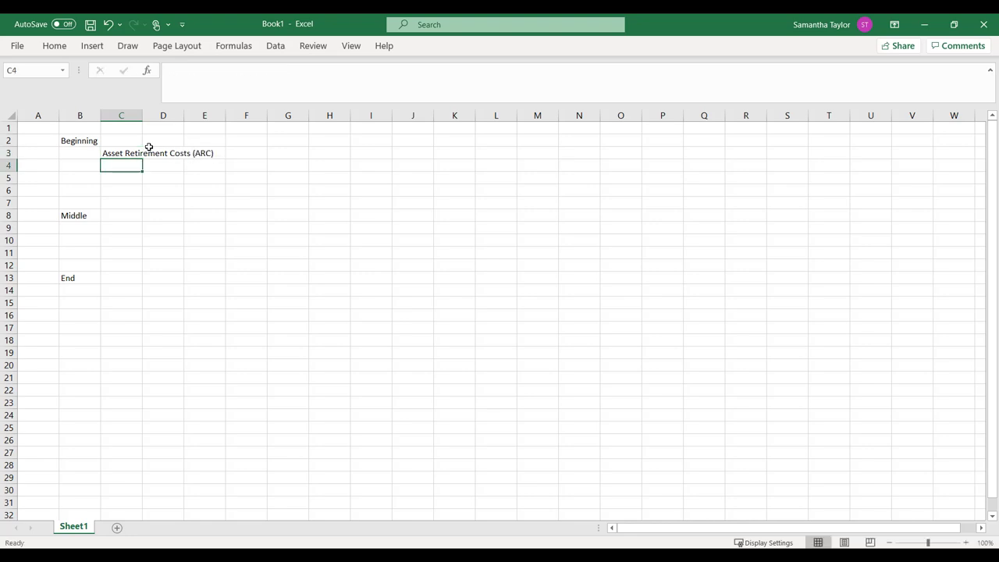
Append "/ Asset itself" to the asset retirement costs text in cell C3.
key(Up)
click(342, 82)
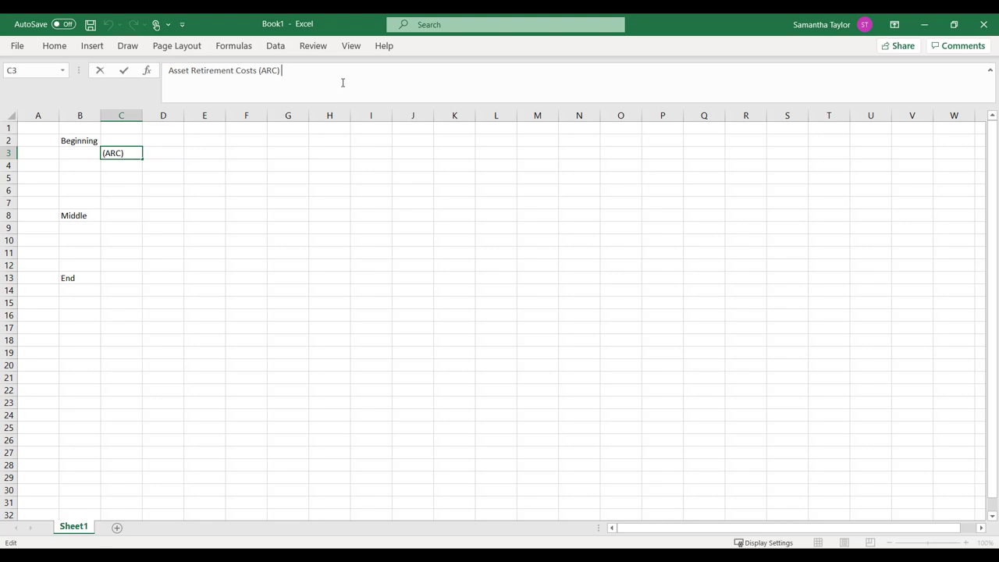
text(/ Asset itself)
key(Return)
Enter "ARO / Decommission Provision" as the credit line in cell D4.
key(Right)
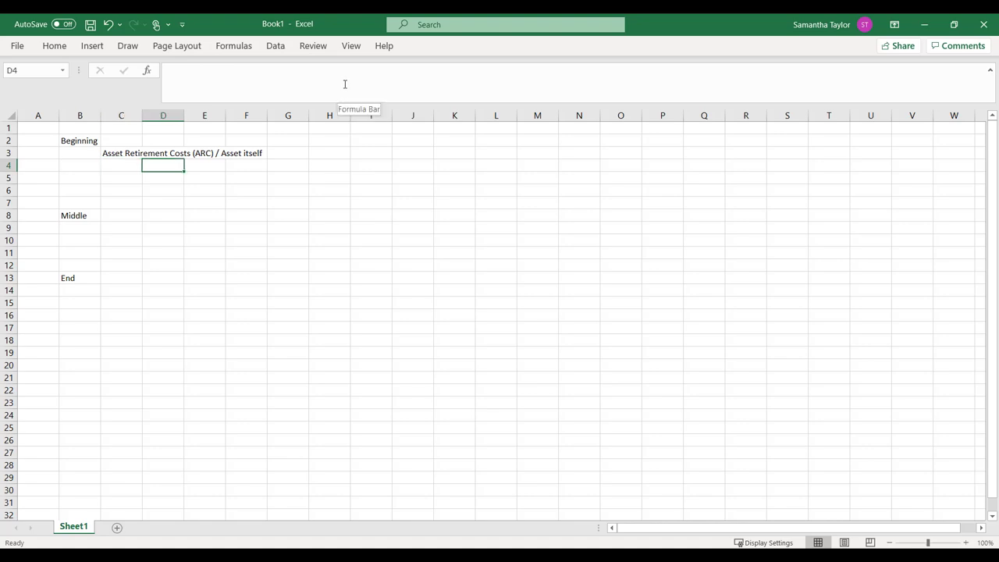
text(A)
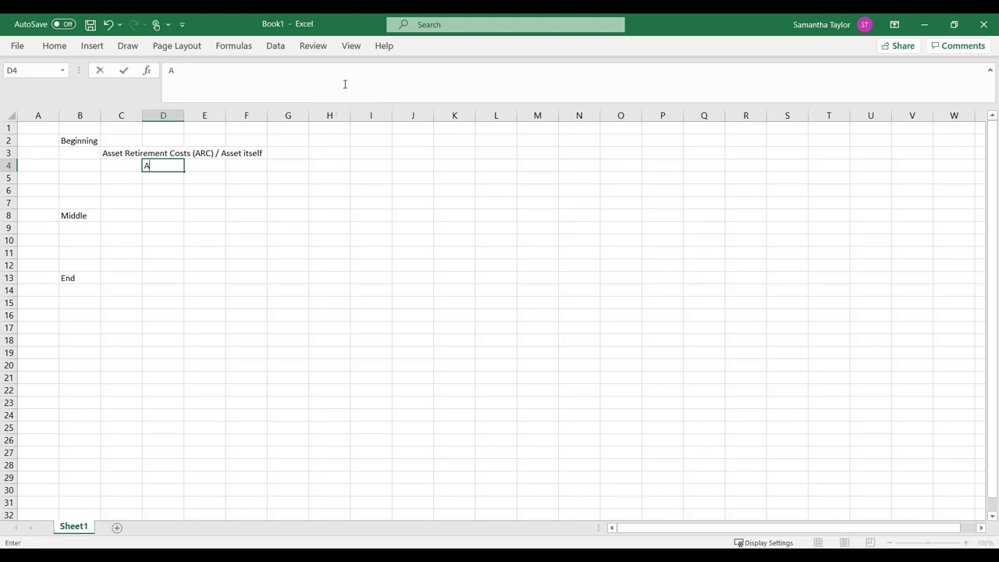
text(RO / Decommission)
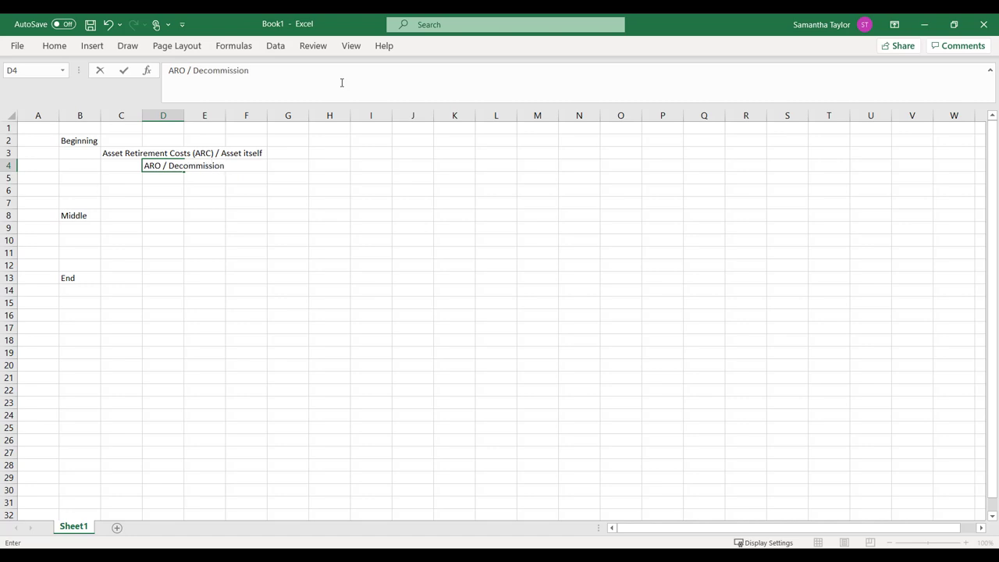
text( Provisio)
text(n)
key(Return)
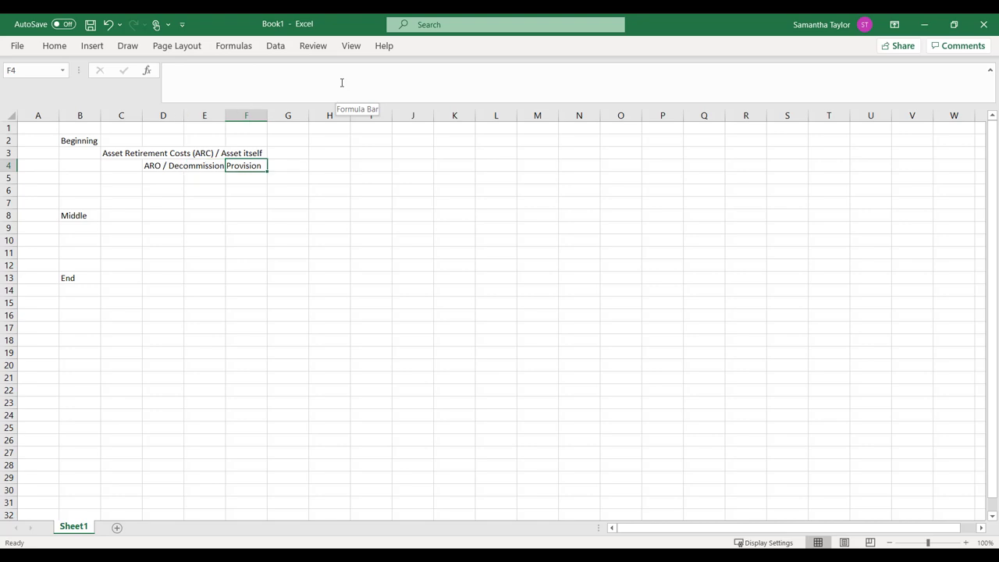
Enter "PV of the future costs" in cell H3, on the asset retirement costs row.
key(Right)
key(Up)
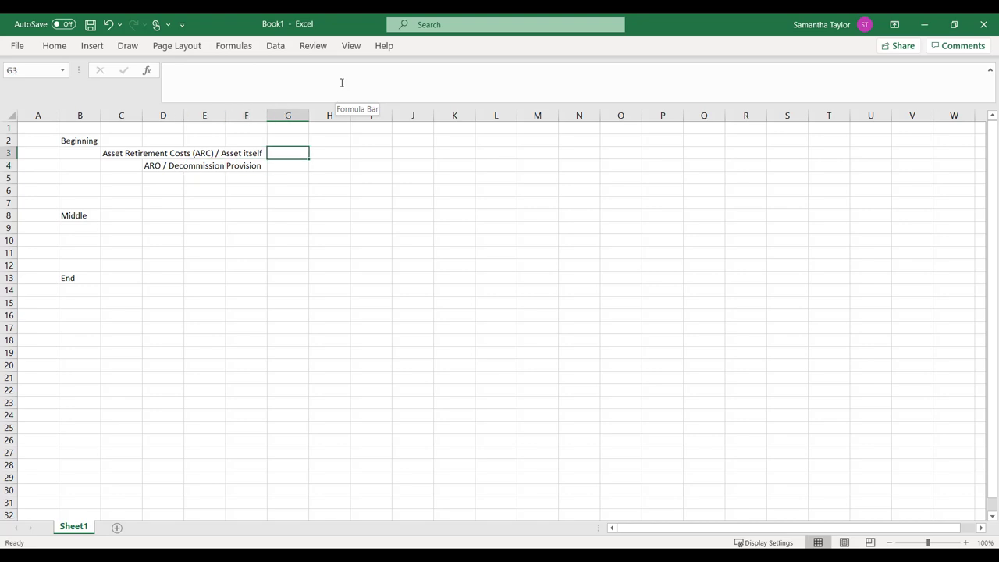
key(Right)
text(PV of)
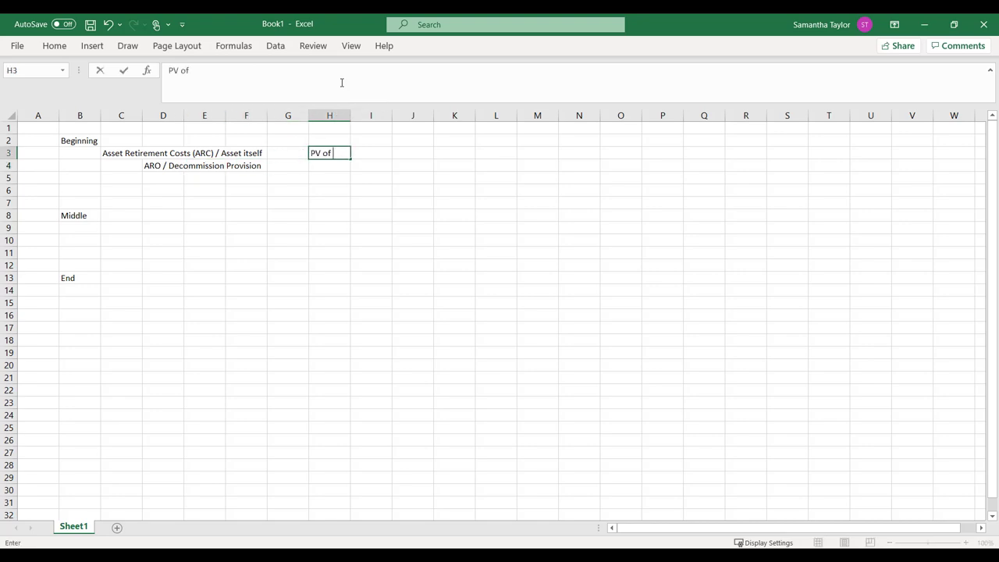
text( the future costs)
key(Return)
Copy the "PV of the future costs" text from H3 into cell I4, on the provision row.
key(Up)
key(ctrl+c)
key(Down)
key(Right)
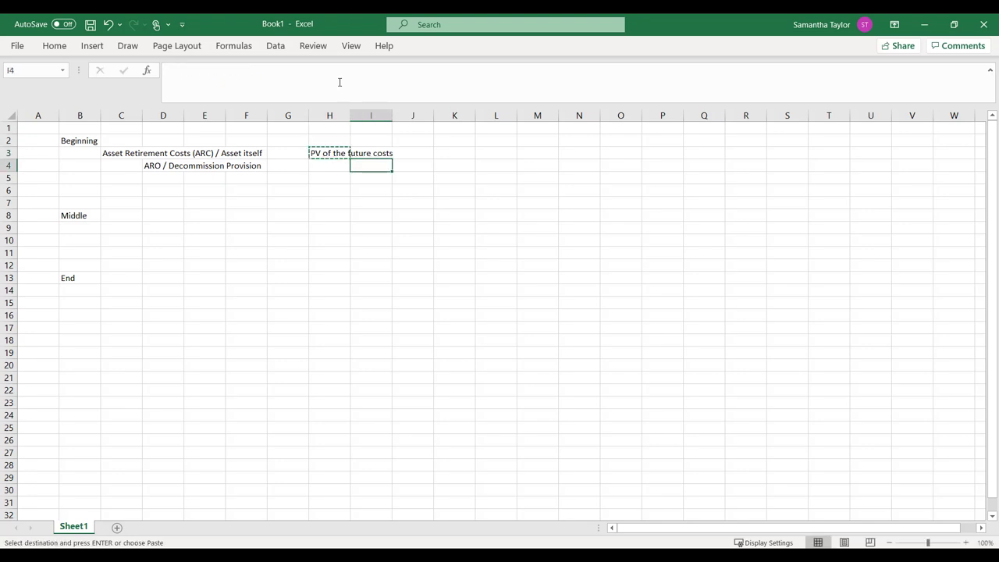
key(ctrl+v)
Enter the note "@ market risk adjusted rate" as text in cell C5.
key(Right)
key(Right)
key(Left)
key(Left)
key(Left)
key(Left)
key(Down)
key(Left)
key(Left)
key(Left)
key(Left)
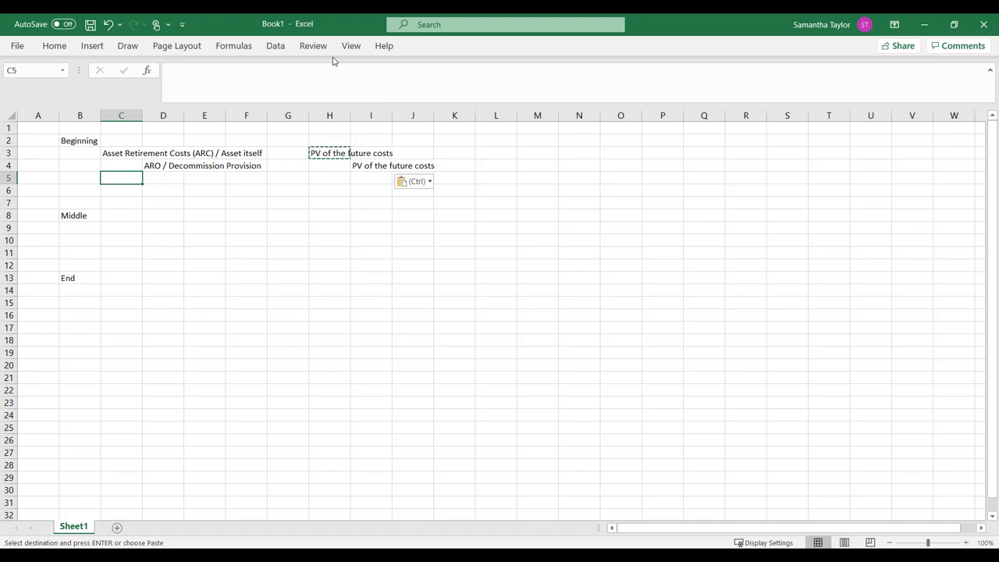
text(@)
key(BackSpace)
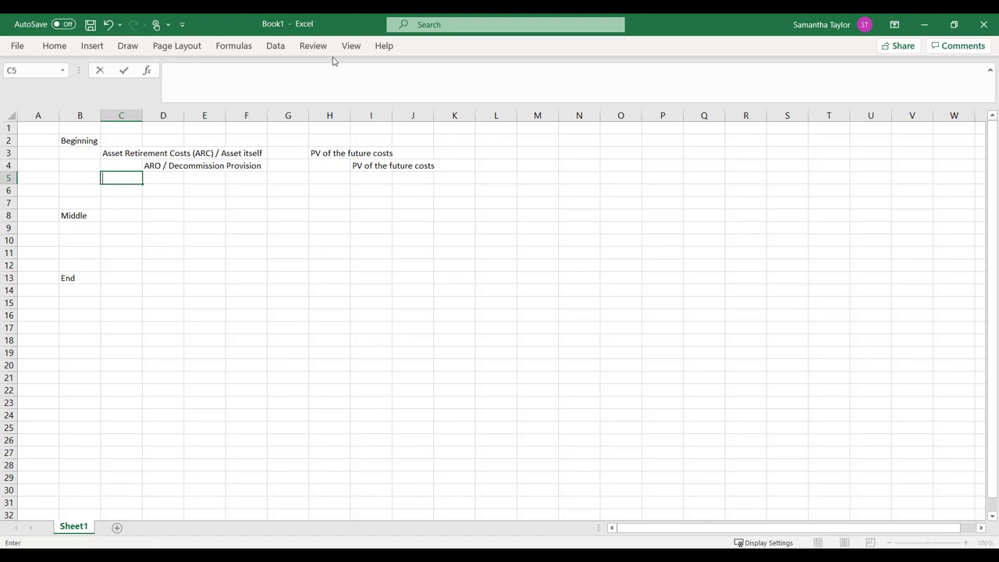
text('@)
text(market risk adjusted rate)
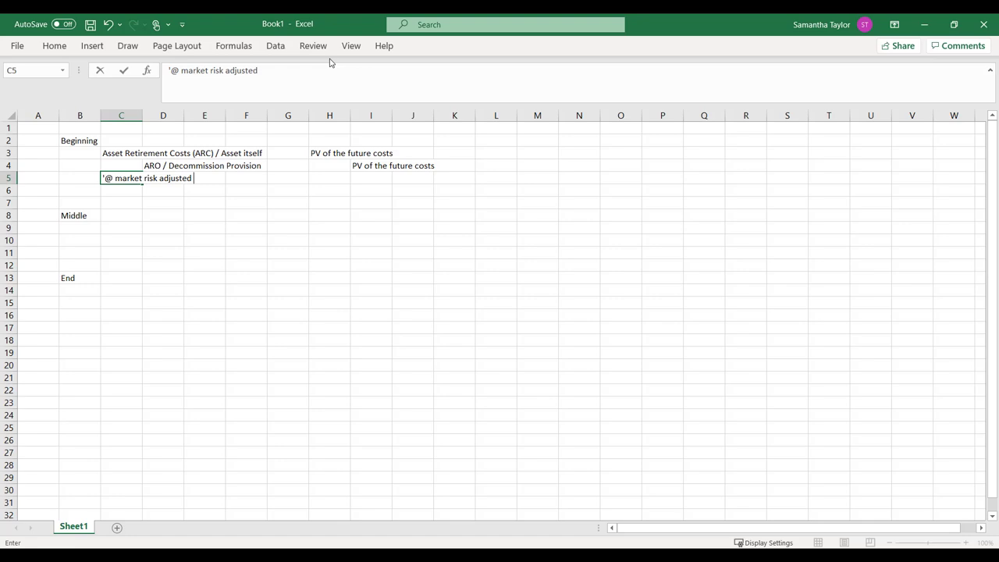
key(Return)
key(Return)
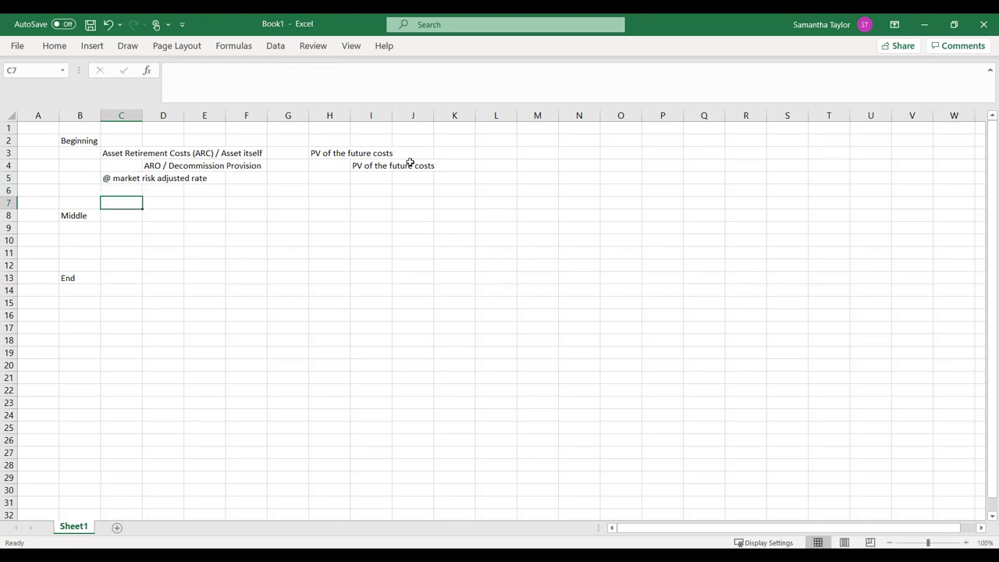
Enter the example label "e.g." in cell I1.
click(120, 153)
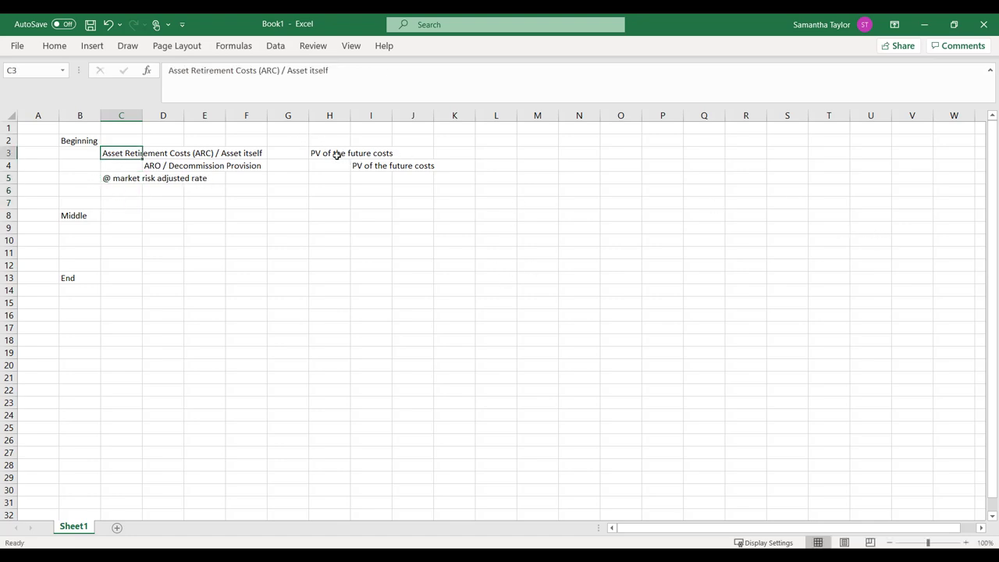
click(375, 132)
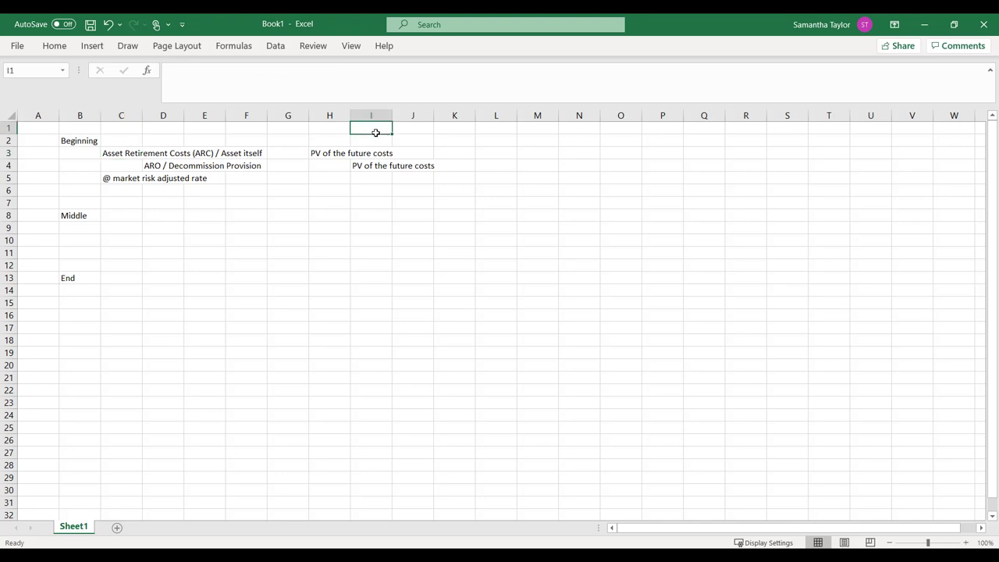
text(r.g)
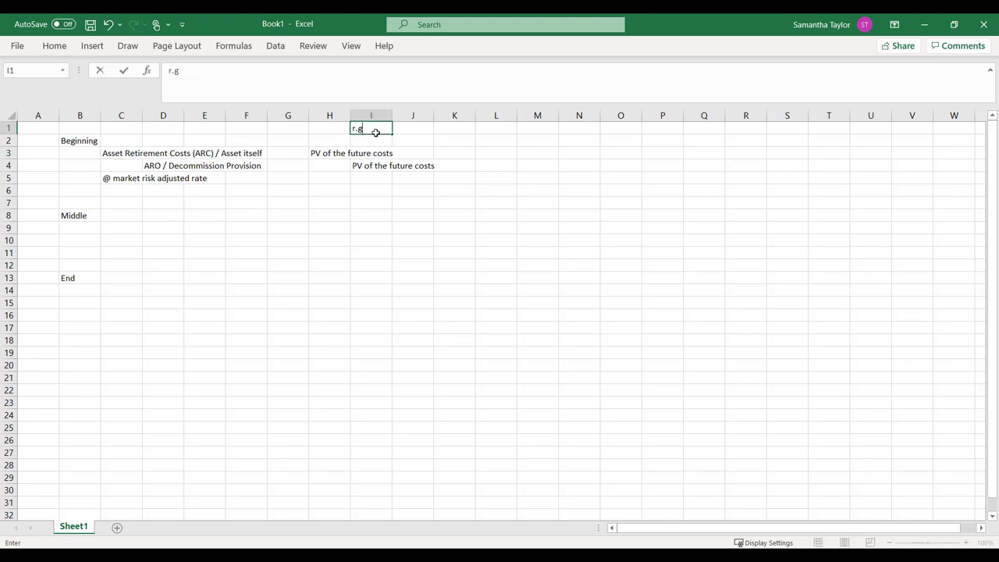
key(BackSpace)
key(BackSpace)
key(BackSpace)
text(e.g.)
key(Return)
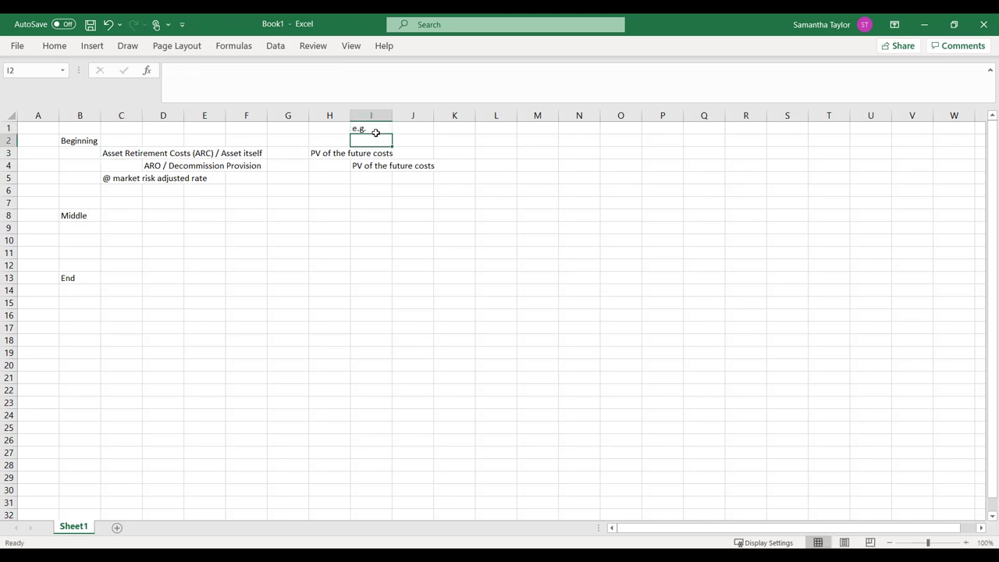
Enter the example's future value as "FV = 100k" in cell J1.
key(Up)
key(Right)
text(FV)
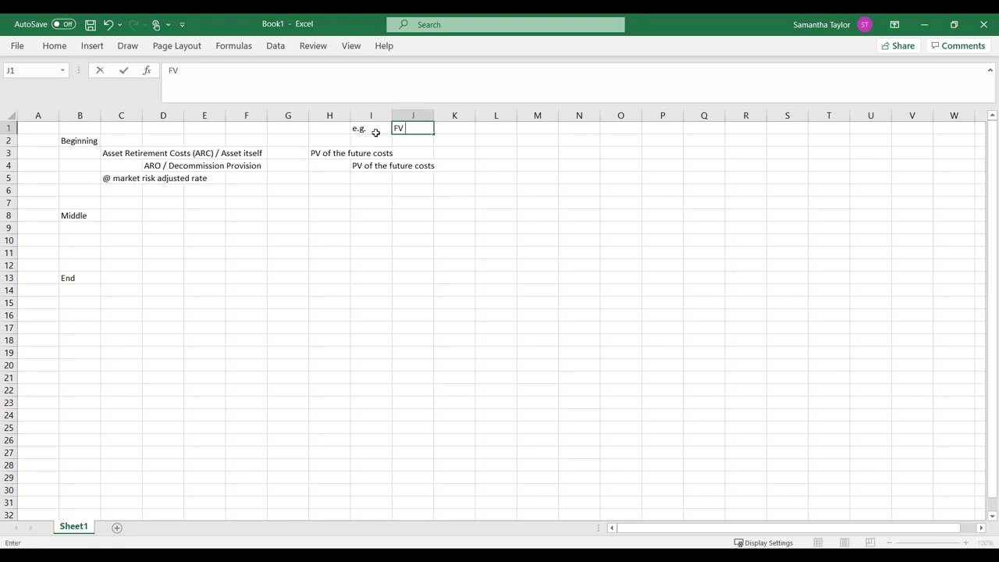
text( = 100k)
key(Return)
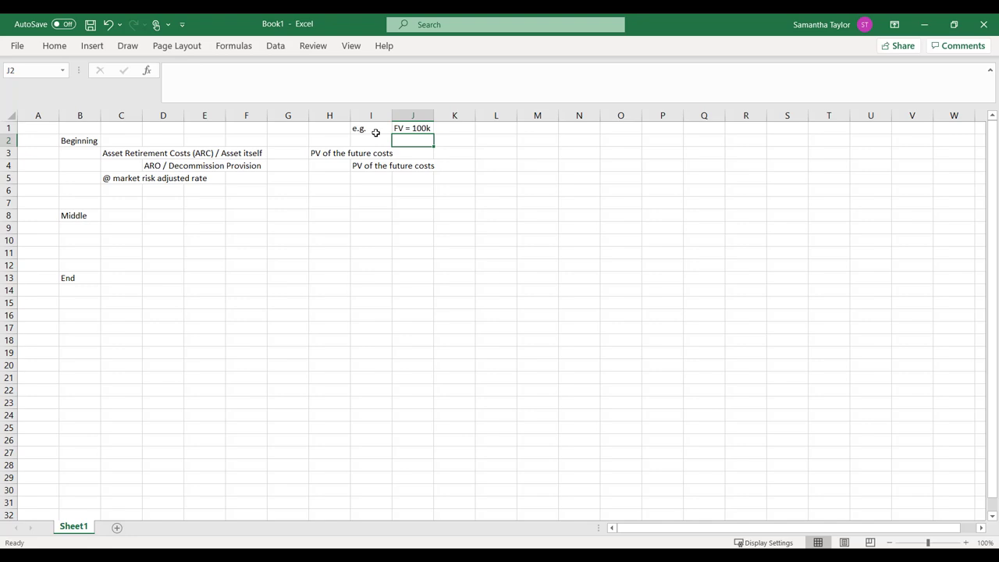
Enter the example's interest rate as "i = 8%" in cell J2.
text(I)
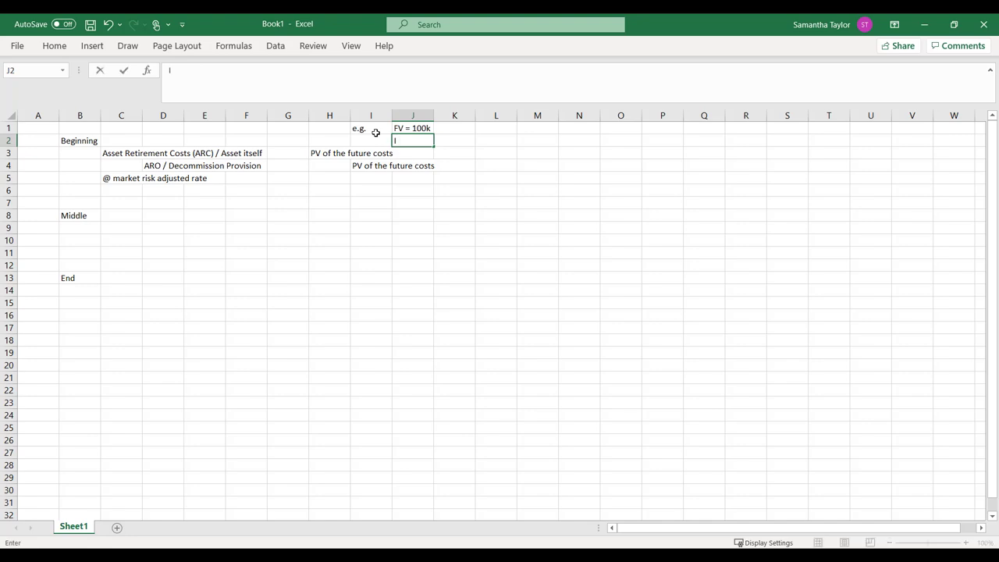
key(BackSpace)
text(-)
key(BackSpace)
text(i = 8%)
key(Return)
Enter the example's number of periods as "n = 10" in cell K1.
key(Up)
key(Up)
key(Right)
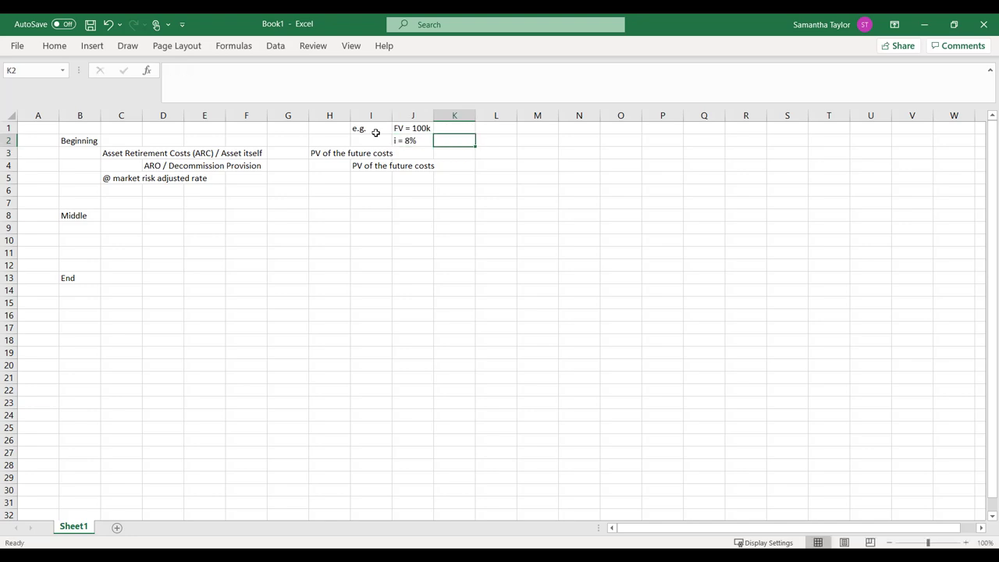
text(n)
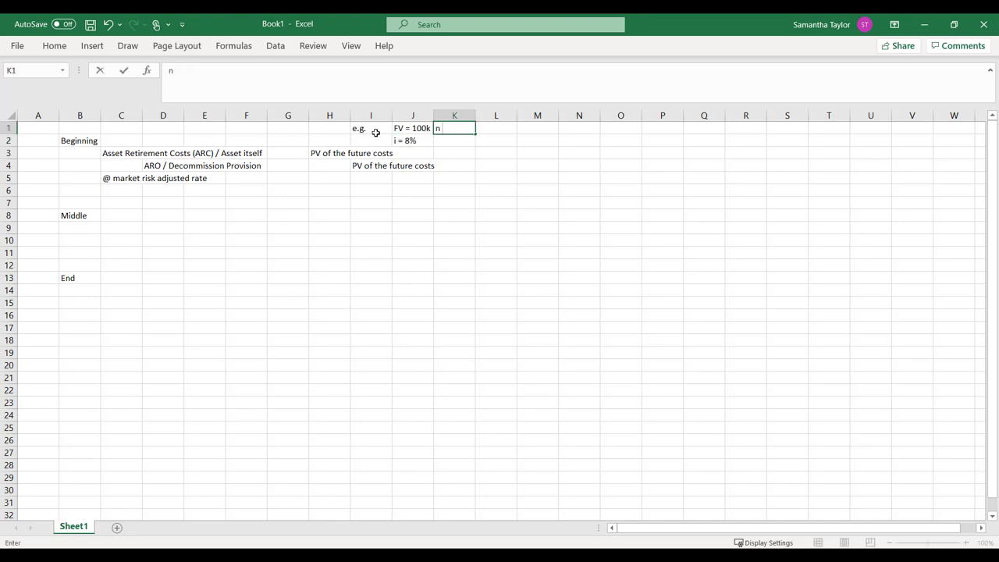
text( = 10)
key(Return)
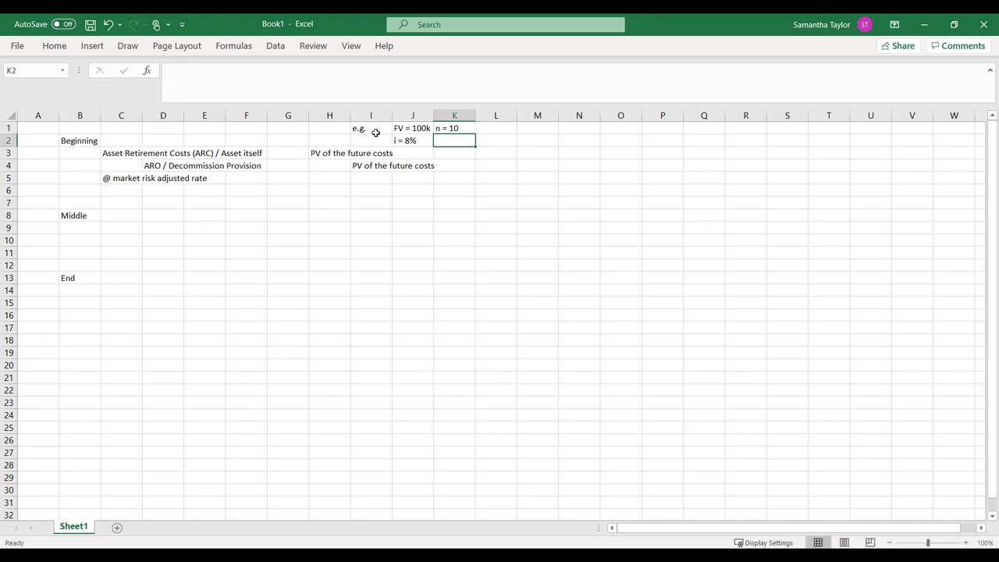
Enter the example's payment as "PMT = 0" in cell K2.
text(PMT = )
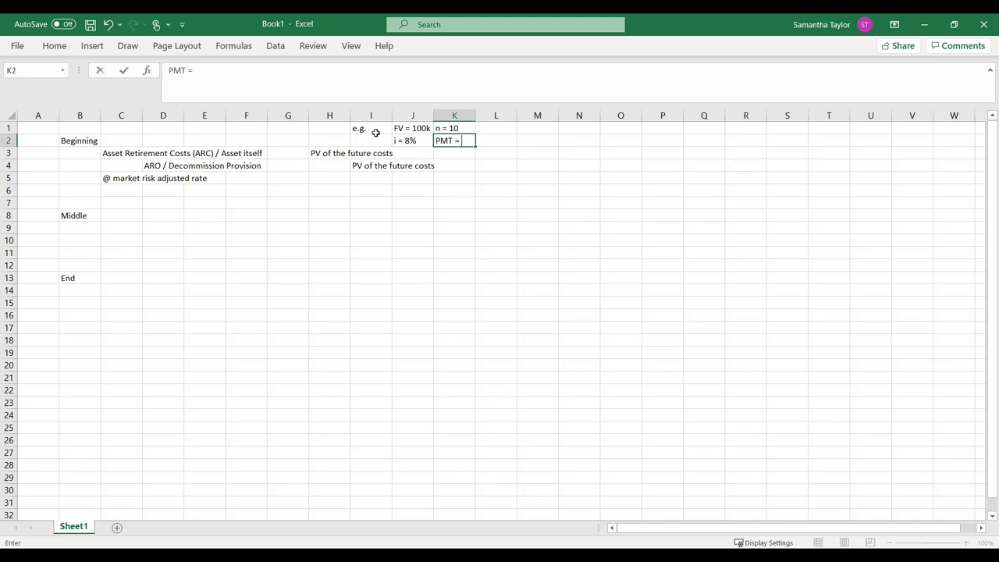
text(0)
key(Tab)
key(Up)
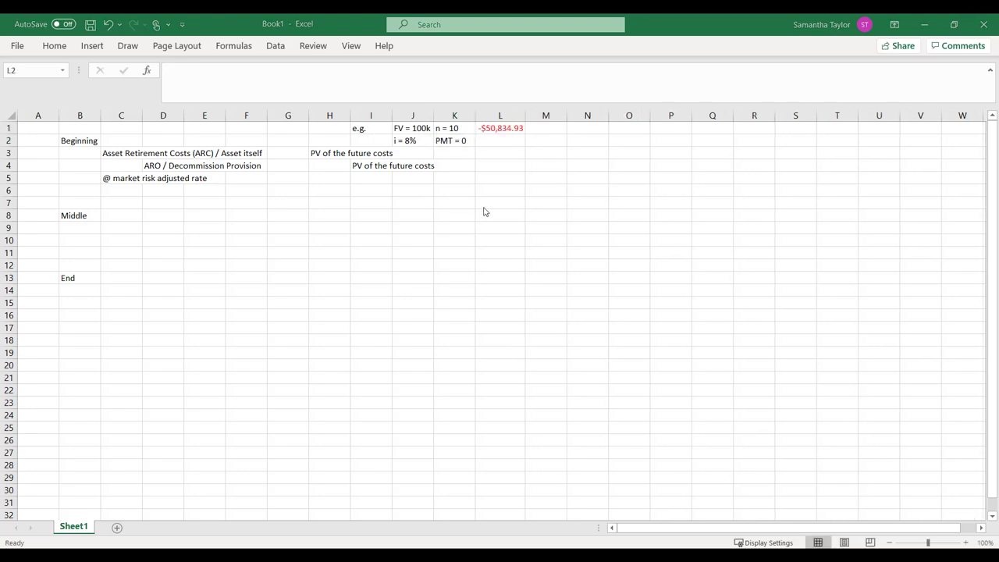
Enter 51k in cell G3 as the debit amount for the Asset Retirement Costs line.
click(487, 139)
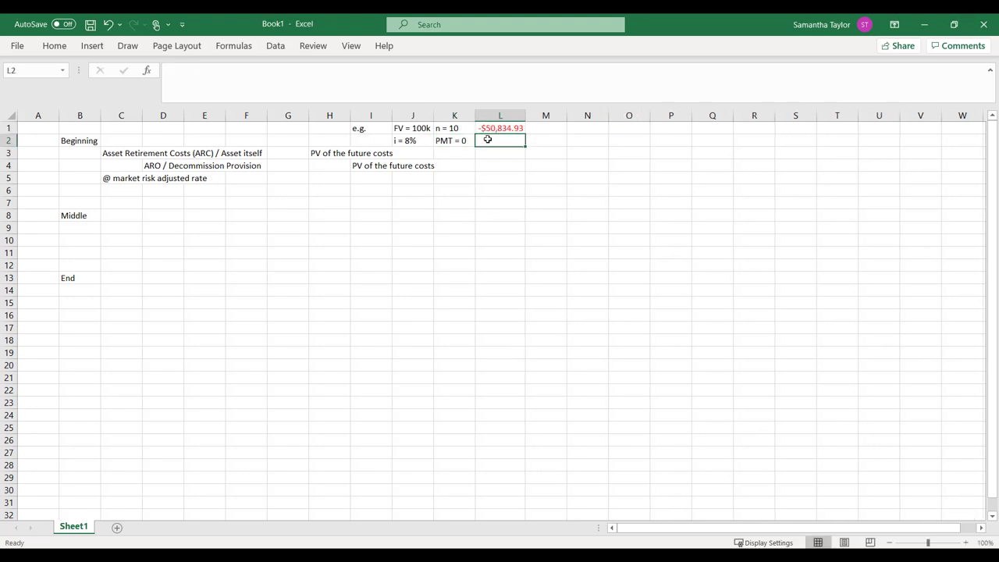
click(488, 128)
click(280, 156)
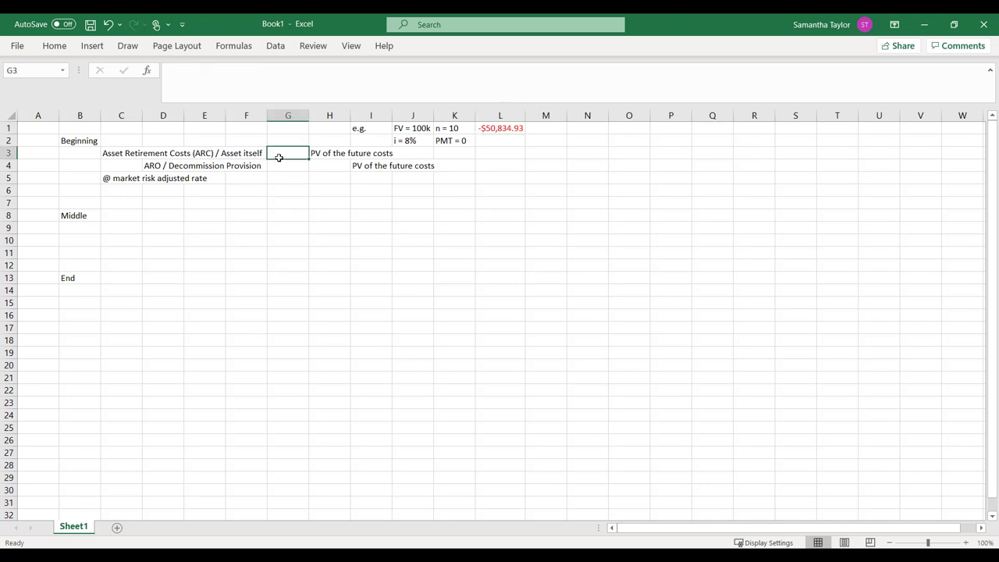
text(51k)
key(Return)
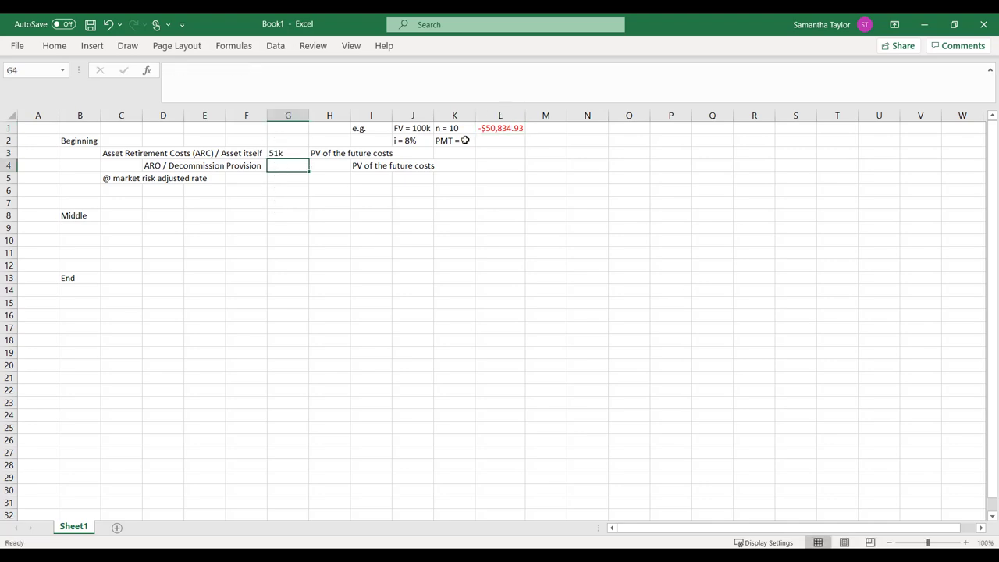
Copy the 51k amount from G3 to H4 as the credit for ARO / Decommission Provision.
key(Up)
key(ctrl+c)
key(Right)
key(Down)
key(ctrl+v)
Delete the two "PV of the future costs" notes from cells H3 and I4.
key(Up)
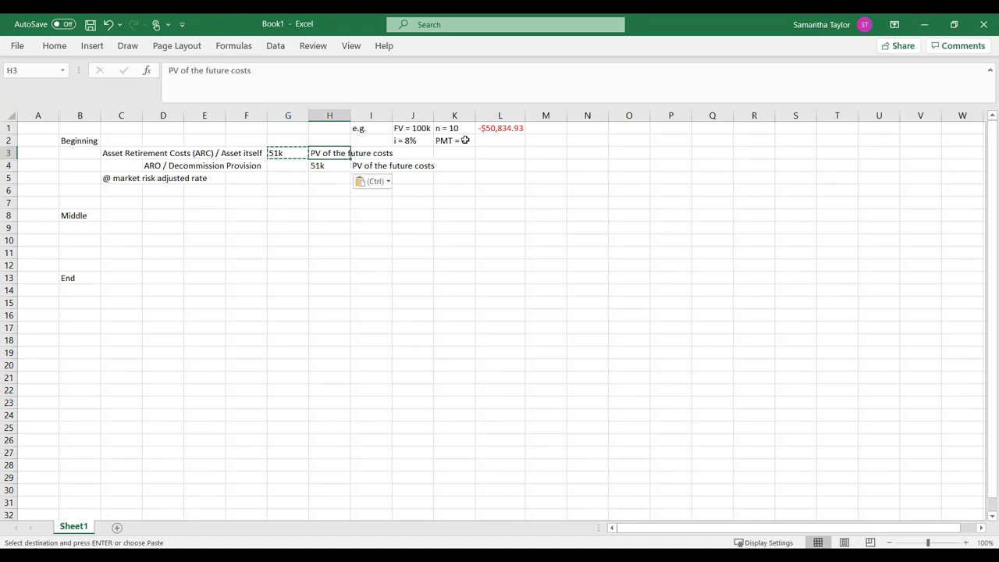
key(Escape)
key(Delete)
key(Down)
key(Right)
key(Delete)
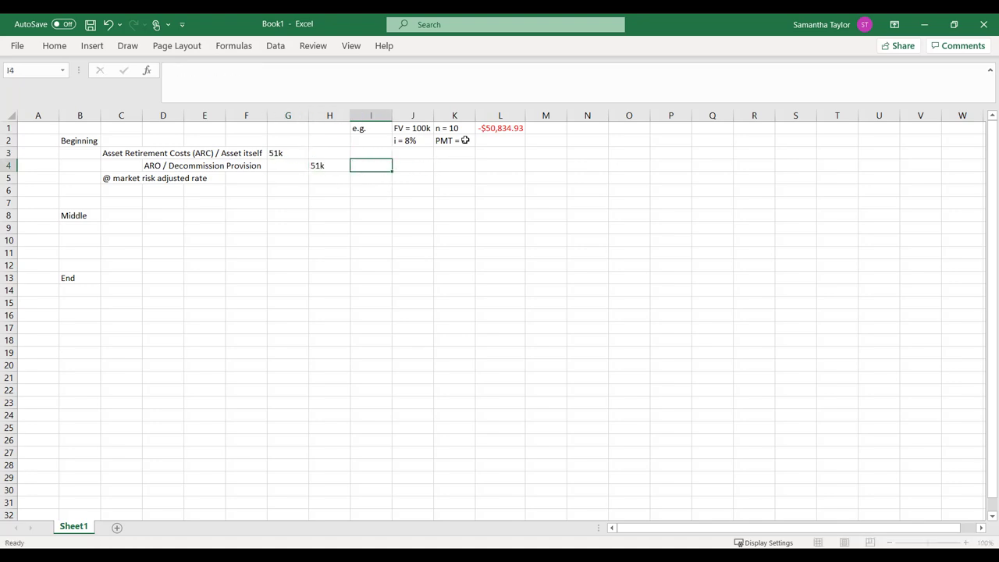
Select cell C8 beside the Middle label.
key(Down)
key(Down)
key(Down)
key(Left)
key(Left)
key(Left)
key(Left)
key(Left)
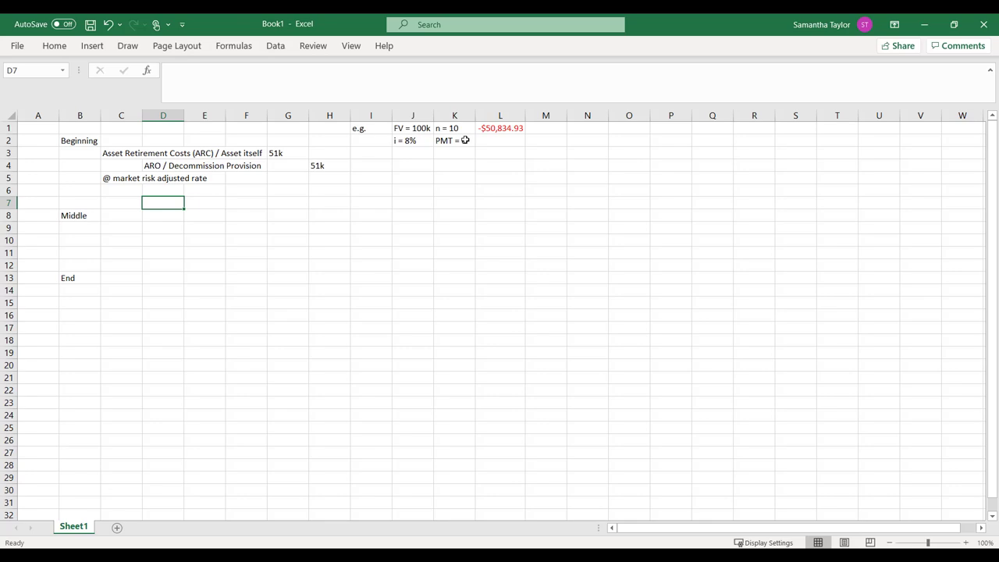
key(Down)
key(Left)
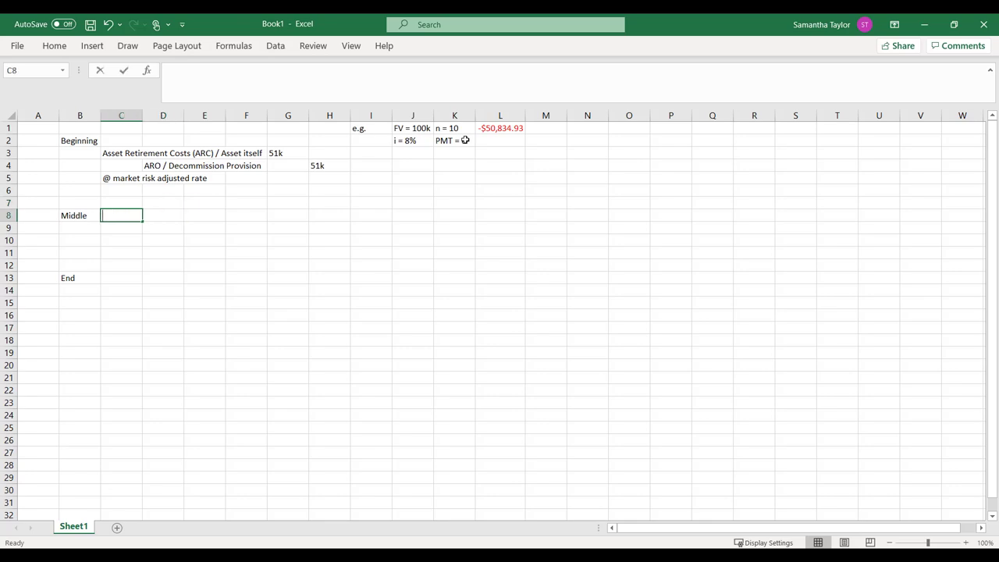
text(Finance expense/)
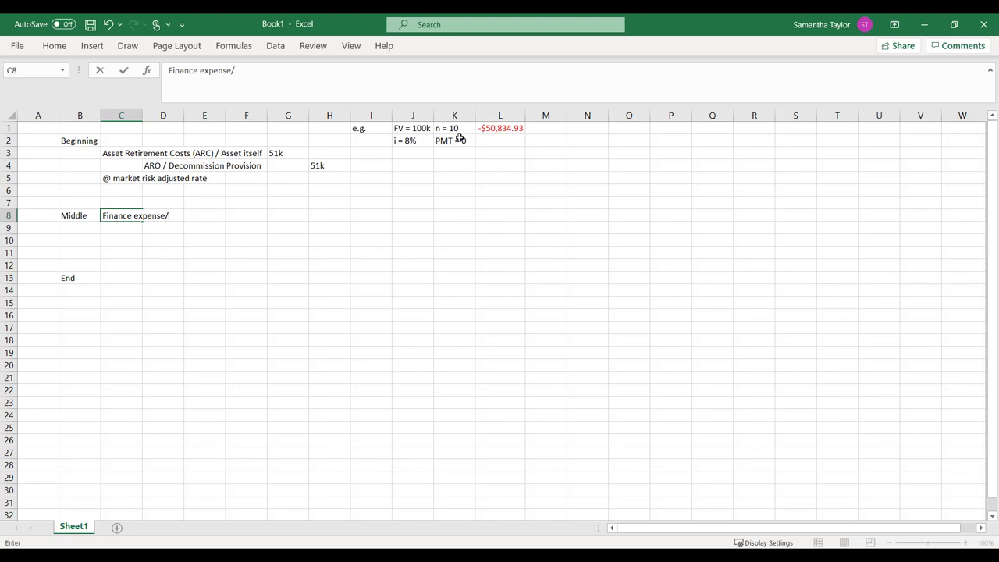
key(BackSpace)
key(BackSpace)
key(BackSpace)
key(BackSpace)
key(BackSpace)
key(BackSpace)
key(BackSpace)
key(BackSpace)
key(BackSpace)
key(BackSpace)
key(BackSpace)
key(BackSpace)
key(BackSpace)
key(BackSpace)
key(BackSpace)
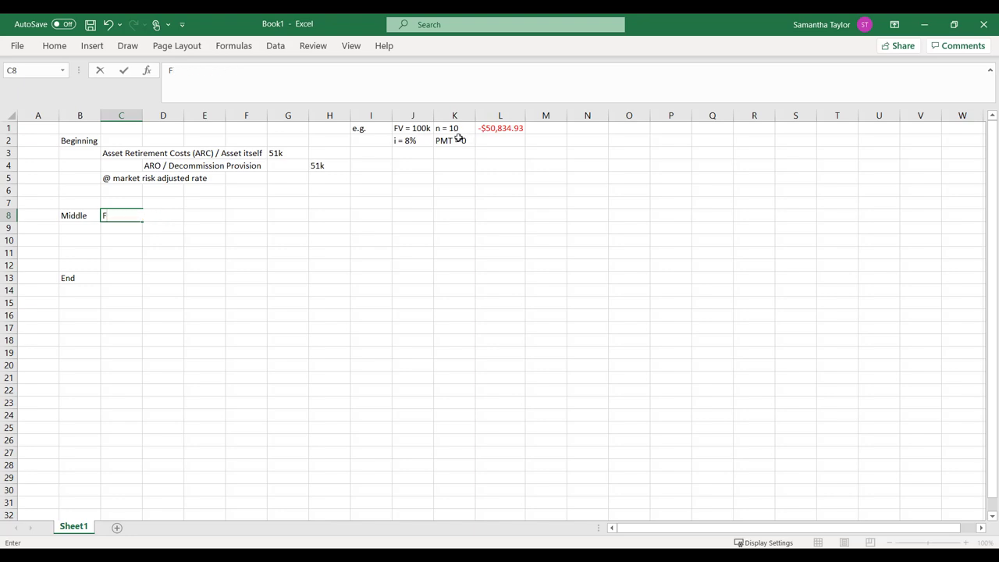
key(BackSpace)
Enter "Accretion expense / Finance Expense" in cell C8 as the debit line of the Middle entry.
text(Accretion expense /)
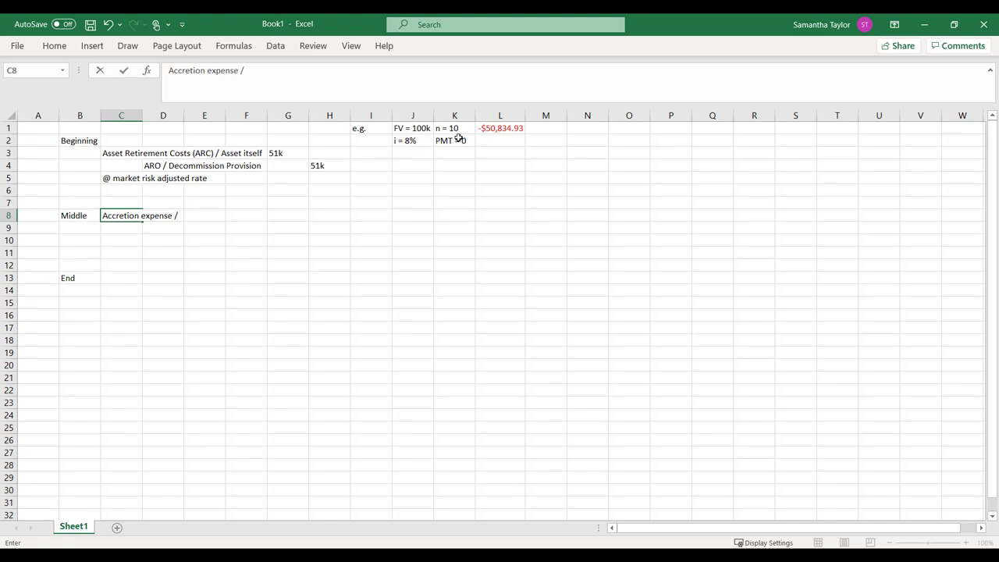
text( Finance Expense)
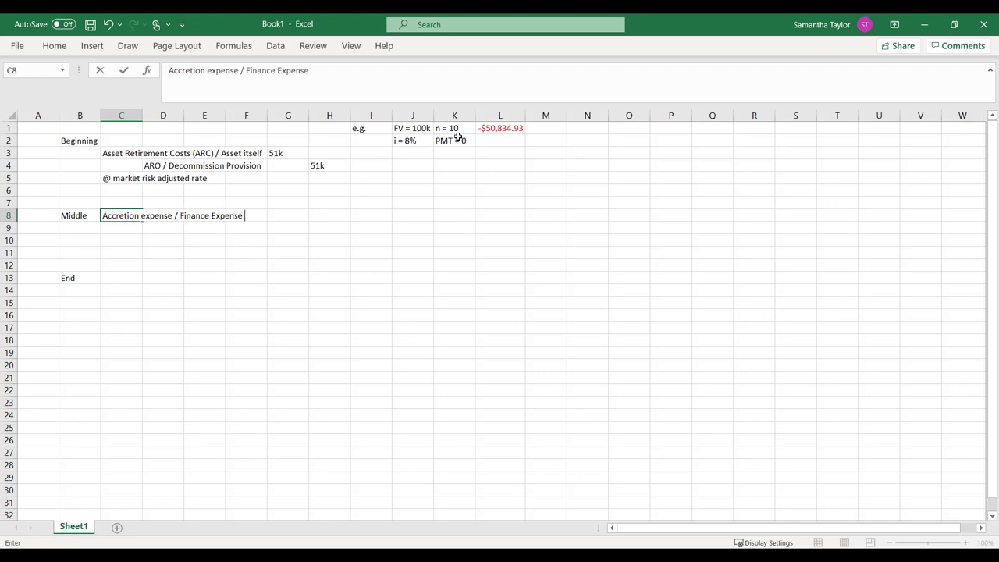
key(Return)
Calculate the accretion expense in cell G8 with the formula =51000*0.08.
key(Up)
key(Right)
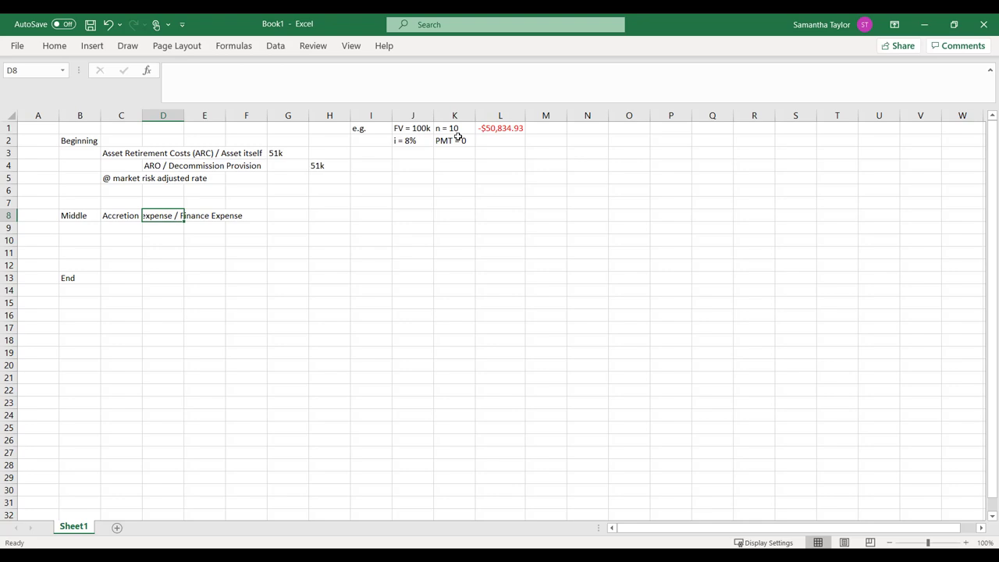
key(Right)
key(Right)
key(Right)
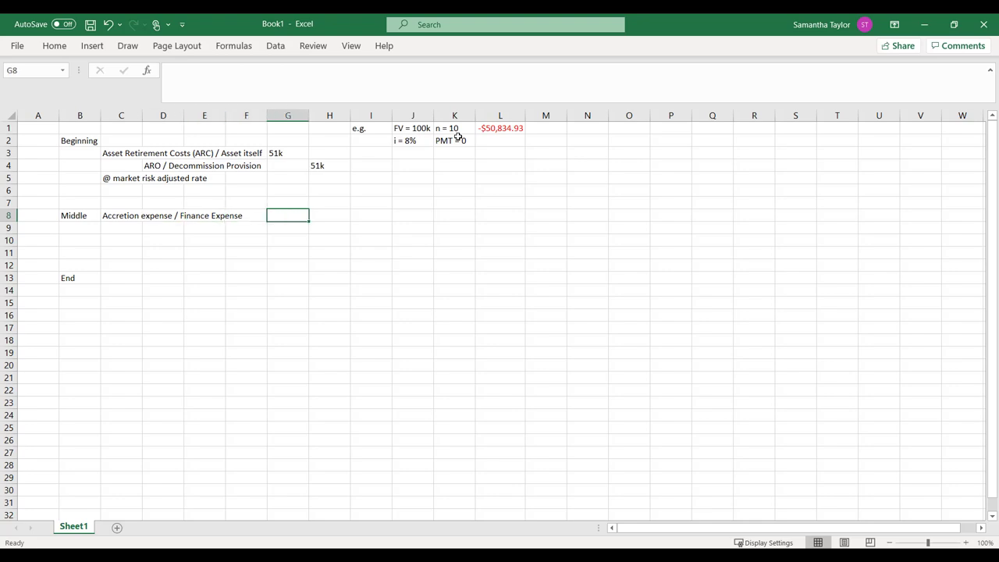
text(=51000)
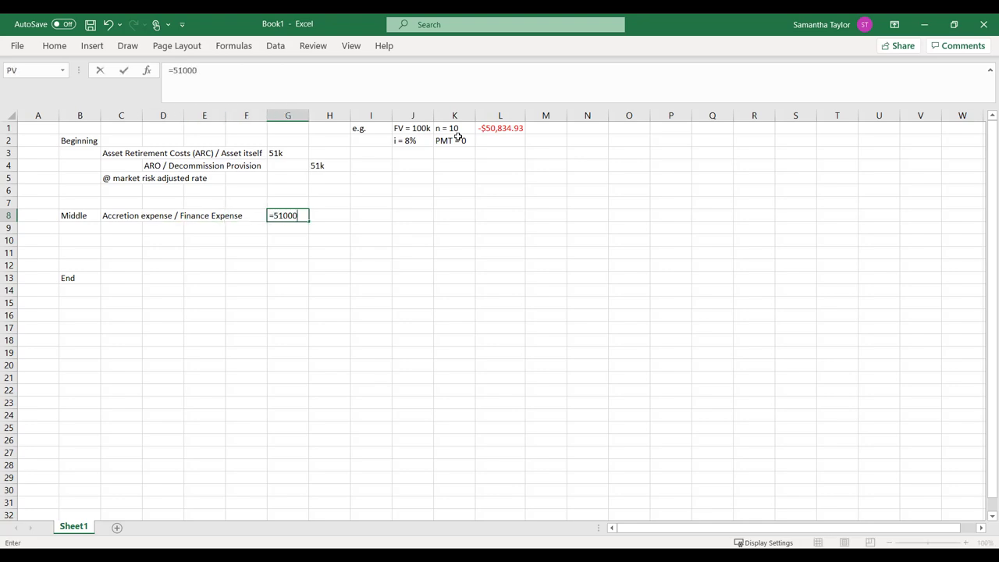
text(*0.08)
key(Return)
key(Right)
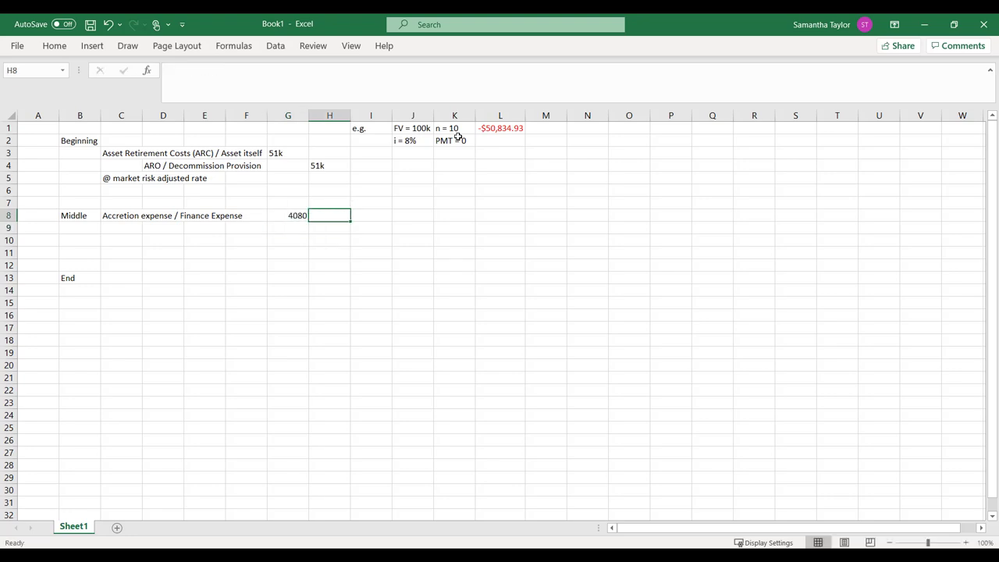
Copy the accretion formula from G8 down to cell G9.
key(Left)
key(Up)
key(ctrl+c)
key(Down)
key(ctrl+v)
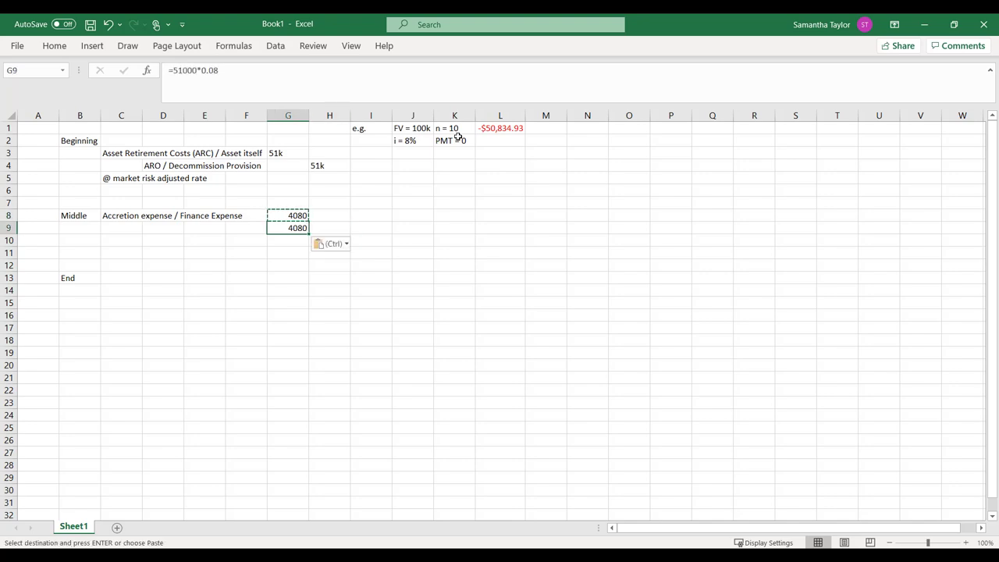
Replace the formula in G8 with the rounded amount 4.1k.
key(Up)
text(2.)
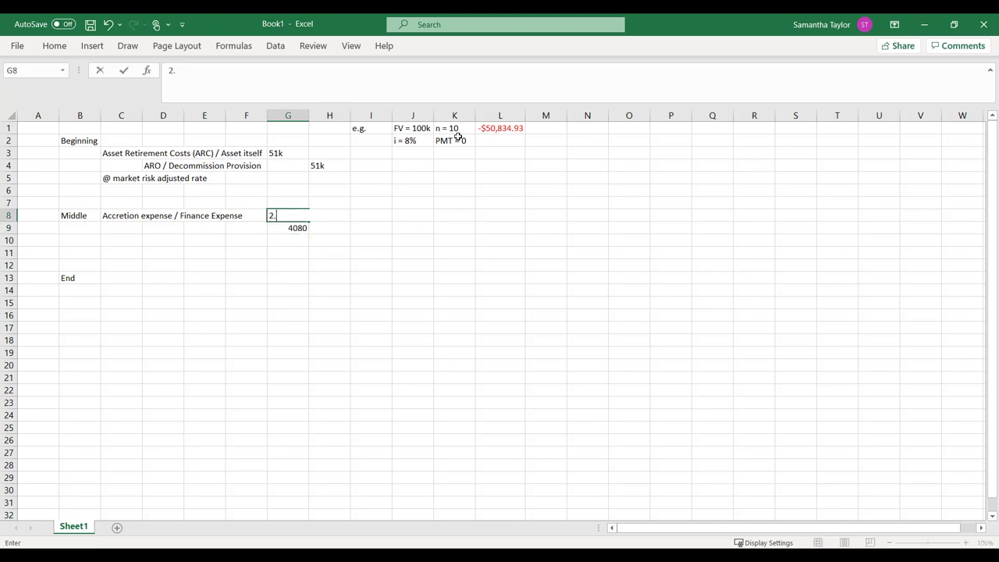
text(1k)
key(BackSpace)
key(BackSpace)
key(BackSpace)
key(BackSpace)
text(4.1k)
key(Return)
Copy the 4.1k amount from G8 to H9 as the credit, and clear the leftover formula in G9.
key(Up)
key(ctrl+c)
key(Down)
key(Right)
key(ctrl+v)
key(Left)
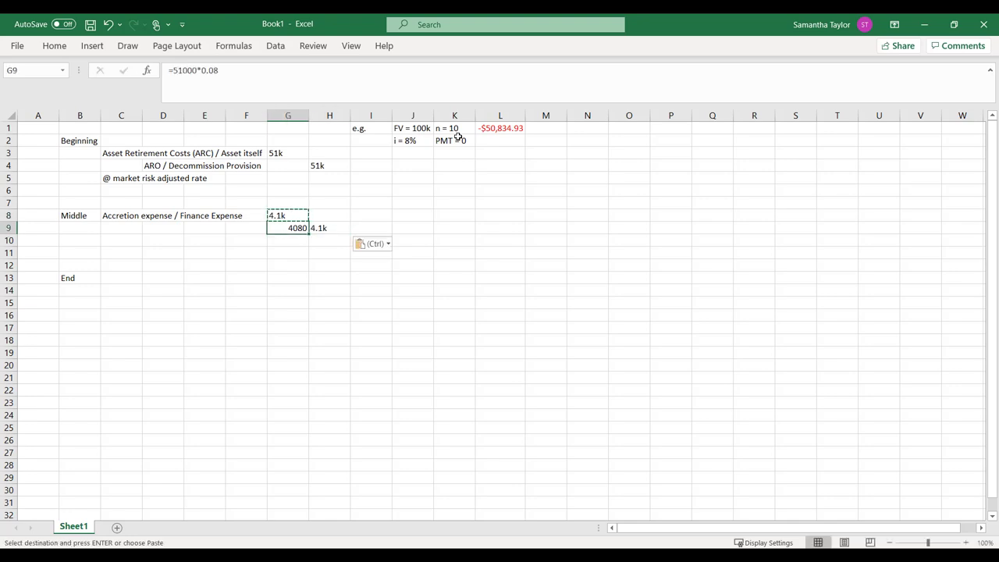
key(Delete)
key(Down)
key(Up)
Copy the "ARO / Decommission Provision" label from D4 to D9 as the Middle entry's credit line.
key(Left)
key(Left)
key(Left)
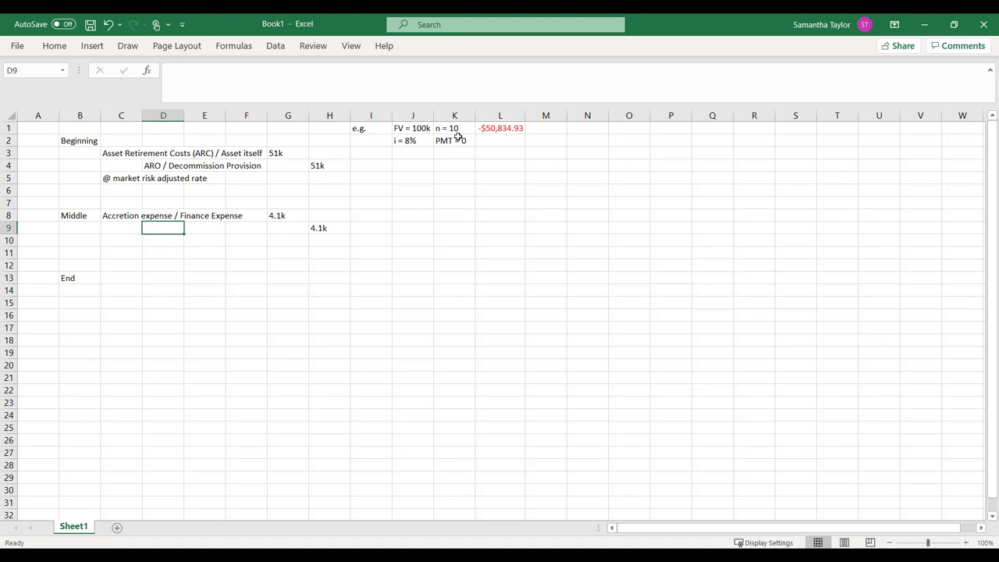
key(Up)
key(Up)
key(Up)
key(Up)
key(Up)
key(ctrl+c)
key(Down)
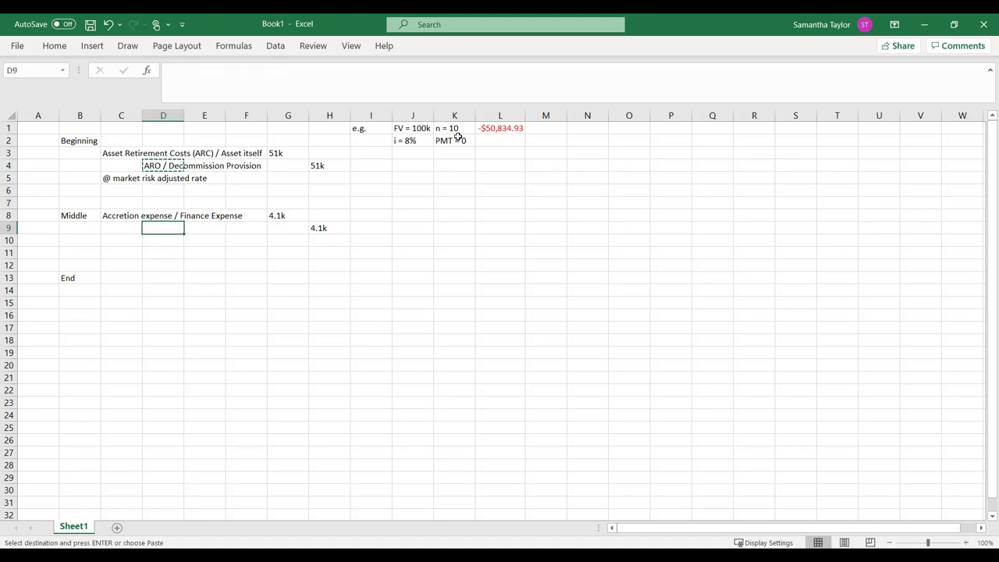
key(ctrl+v)
key(Right)
key(Up)
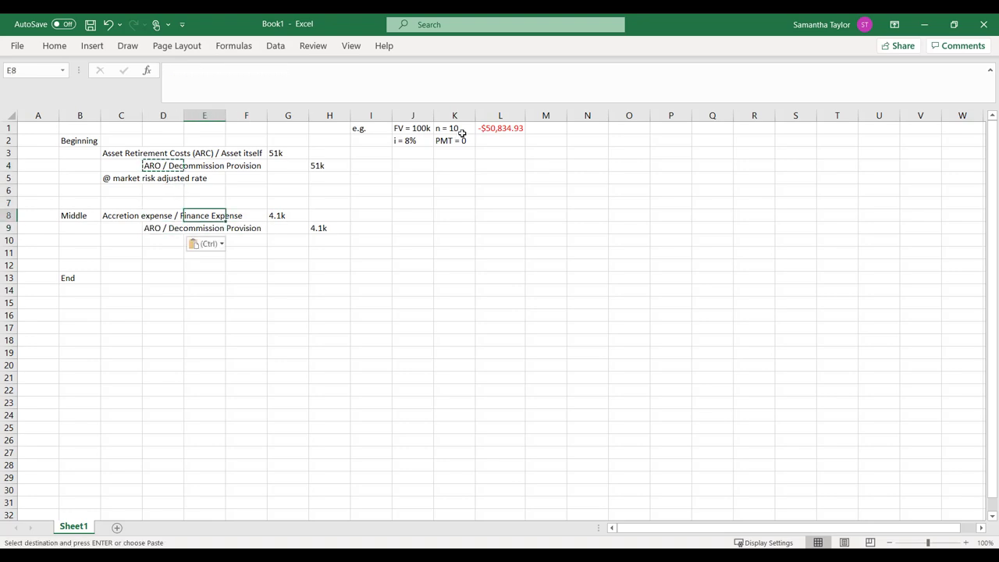
Compare the ARO credit amounts in H4 and H9 with the example's future value in J1.
click(313, 230)
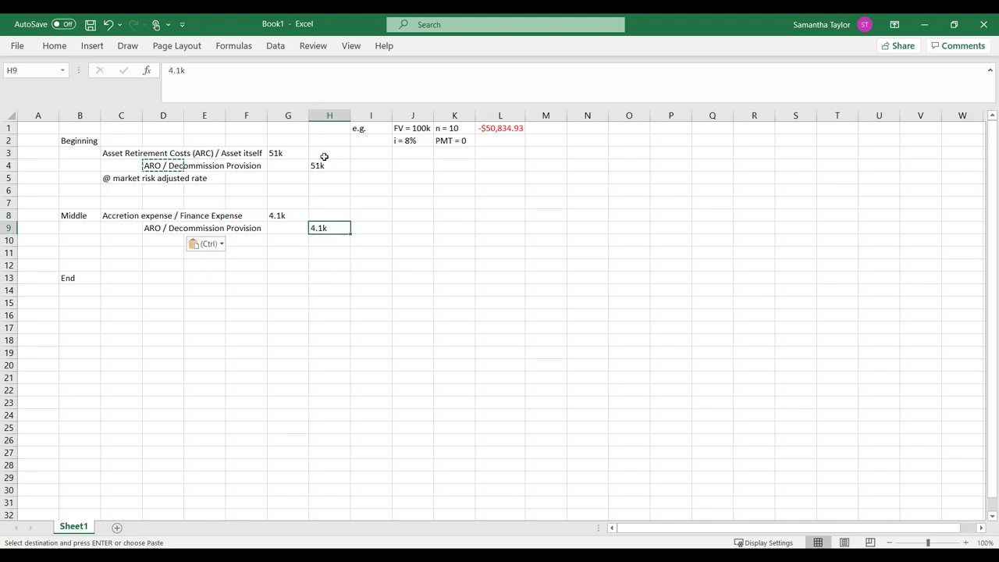
click(320, 167)
click(339, 237)
click(337, 167)
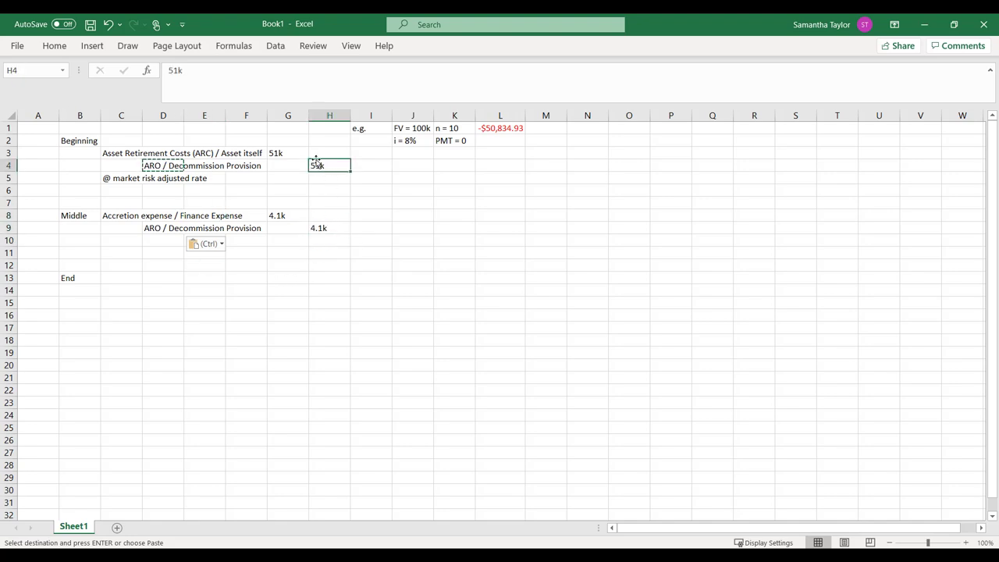
click(326, 217)
click(326, 166)
click(413, 130)
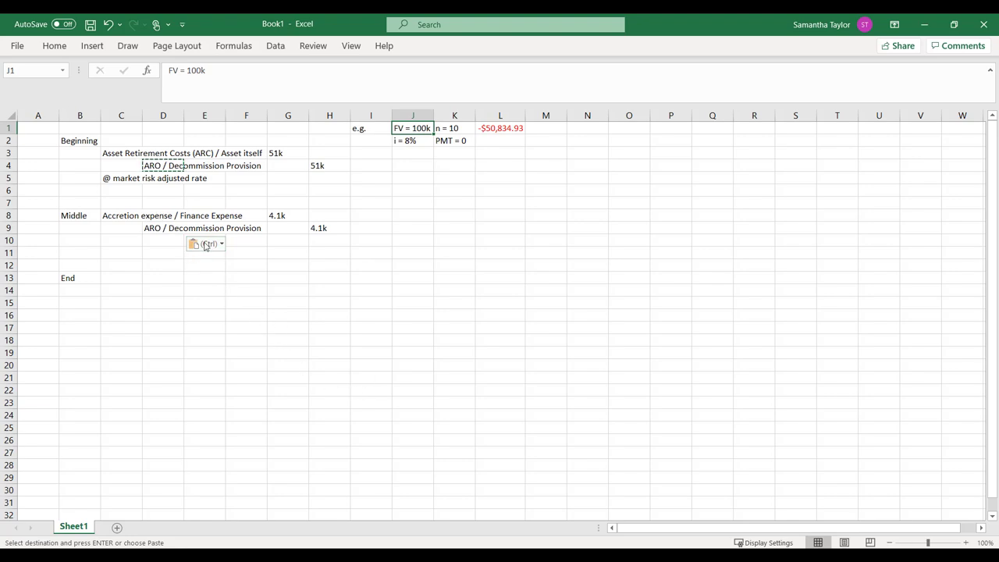
Review the Asset Retirement Costs line, the future value, and the Middle accretion entry's accounts and amounts.
click(143, 156)
click(138, 154)
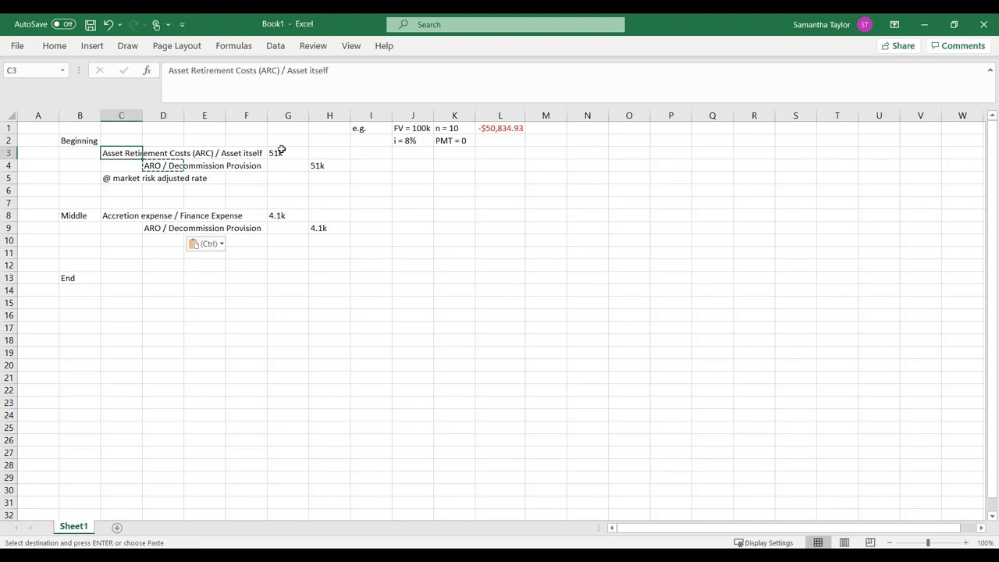
click(425, 132)
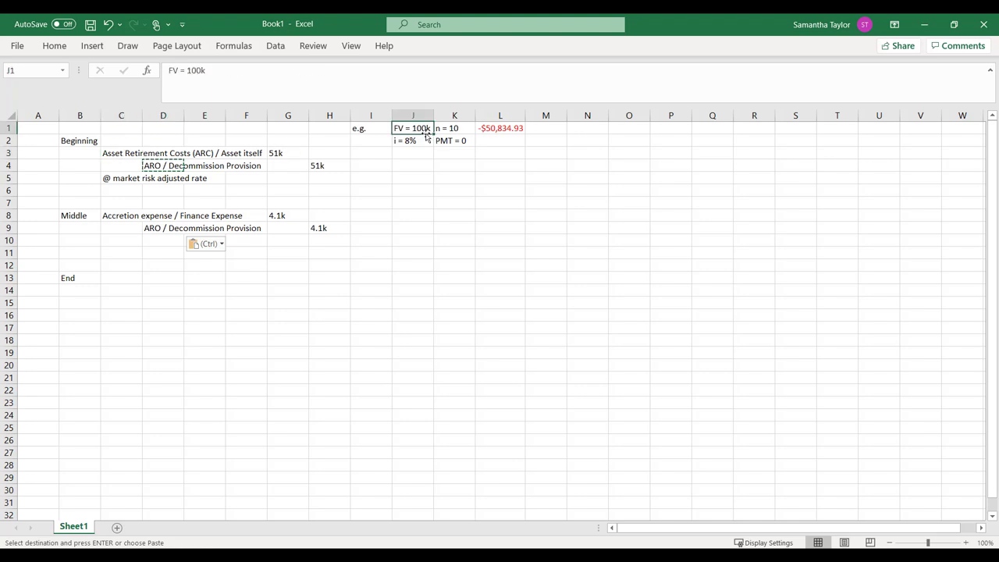
click(279, 163)
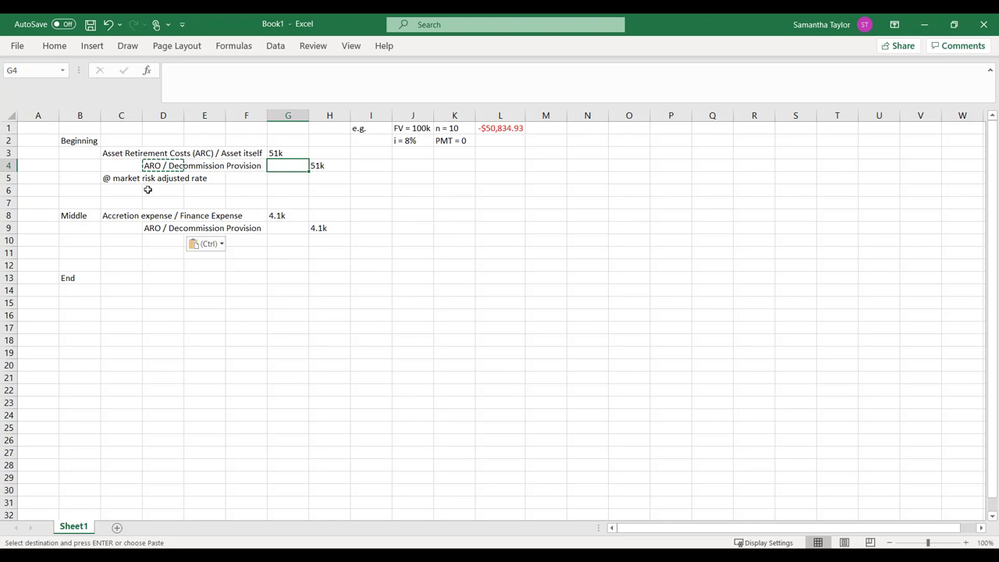
click(281, 215)
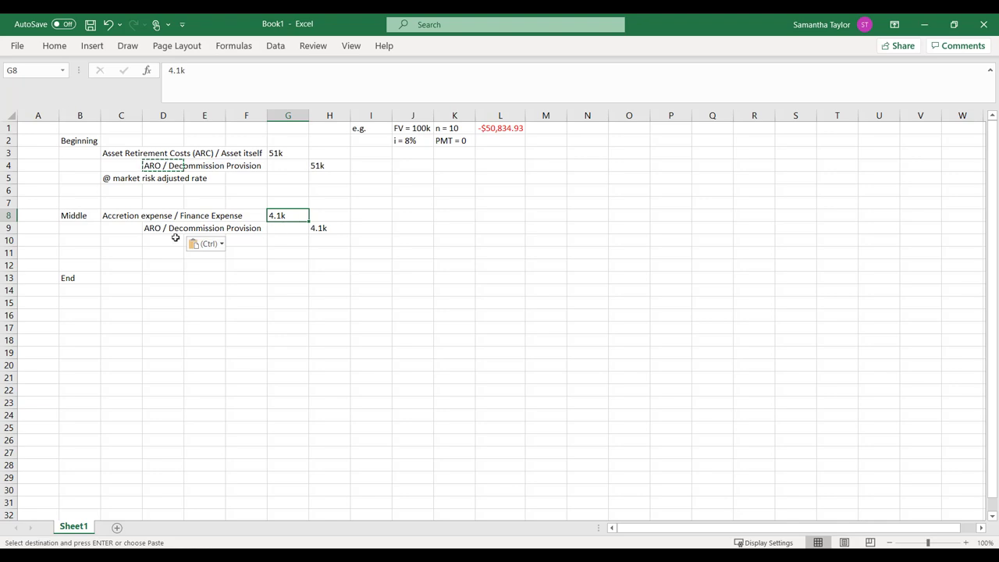
click(170, 215)
drag(170, 215, 285, 215)
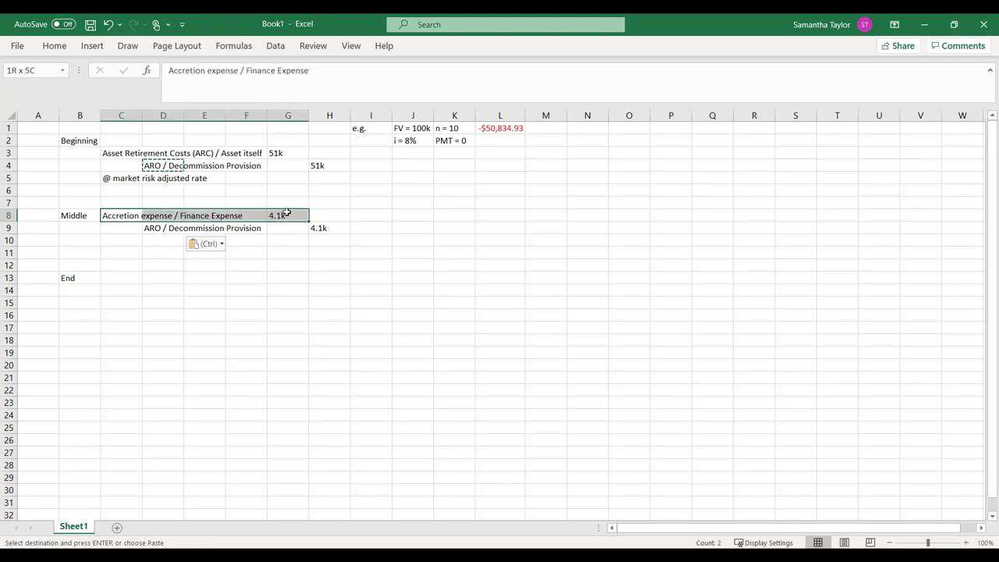
click(270, 261)
click(119, 279)
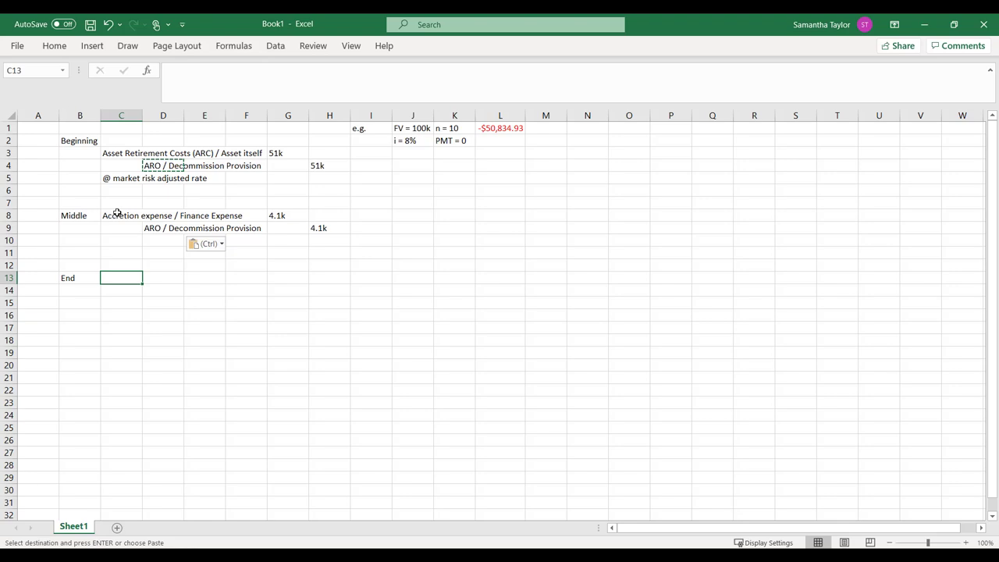
drag(78, 217, 398, 236)
click(452, 275)
click(118, 281)
text(Dr)
key(BackSpace)
key(BackSpace)
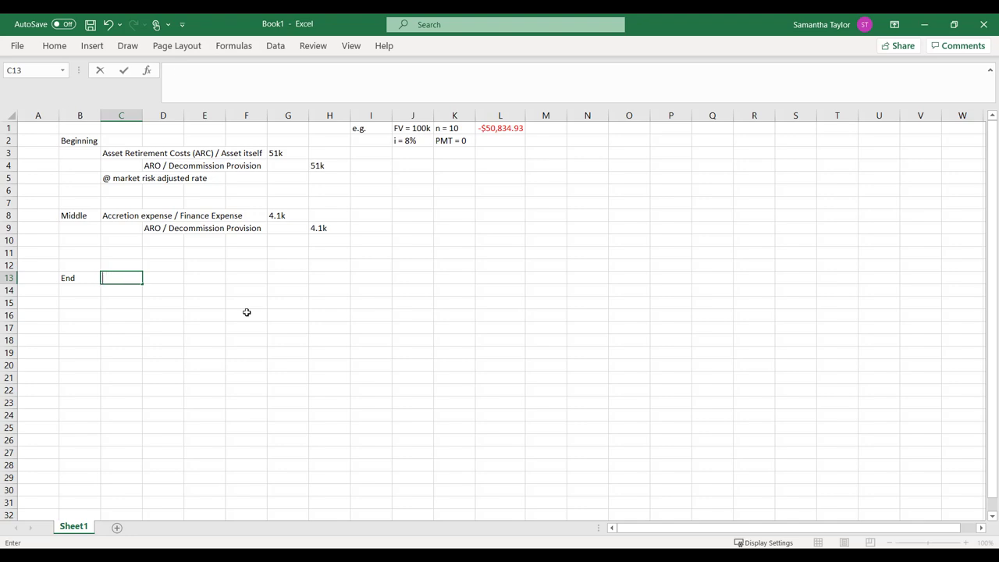
Copy the "ARO / Decommission Provision" label from D9 to C13 as the End entry's debit line.
click(162, 231)
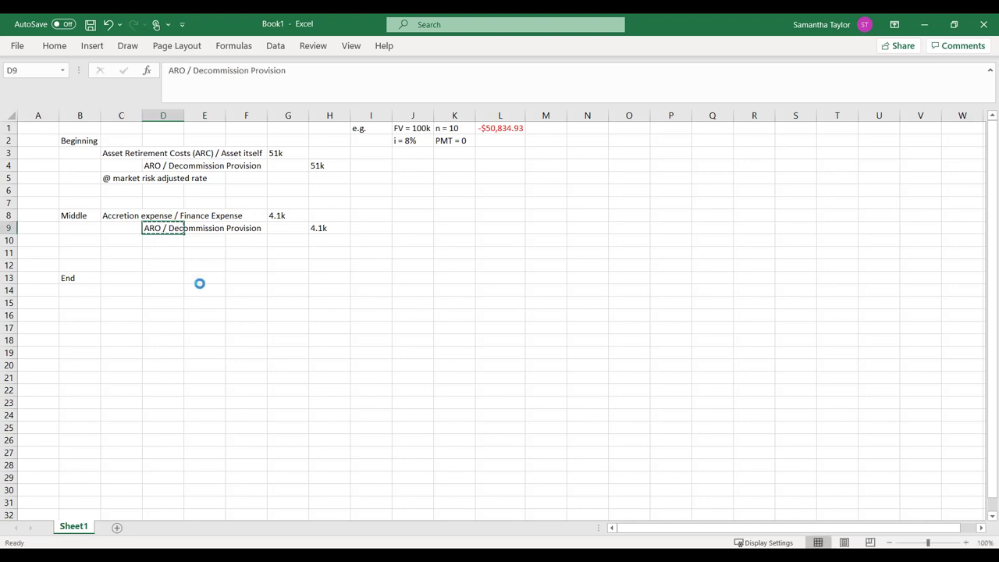
key(ctrl+c)
click(200, 286)
click(129, 279)
key(ctrl+v)
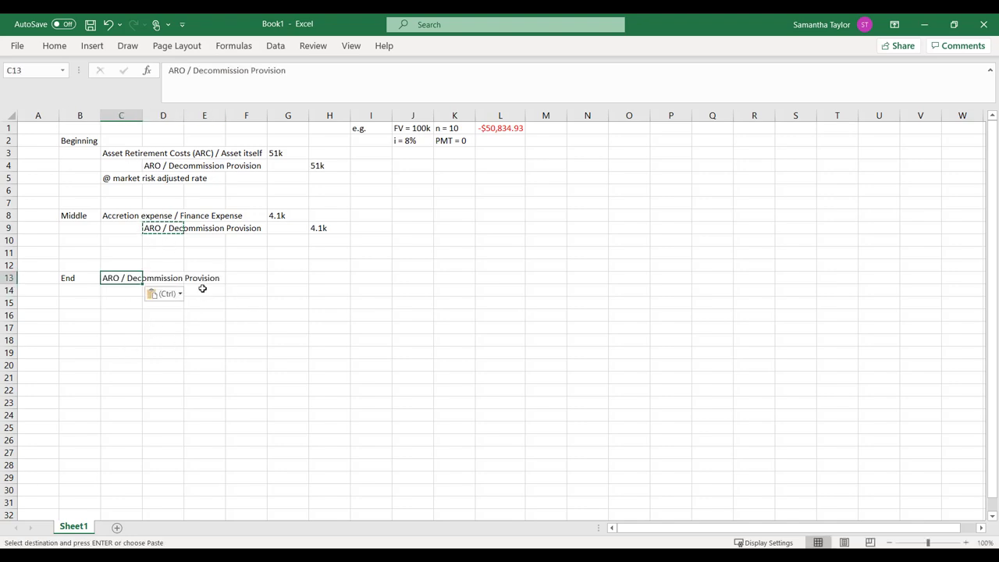
Enter "salaries payable; inventory; cash" in D14 as the End entry's credit line.
click(205, 288)
text(\)
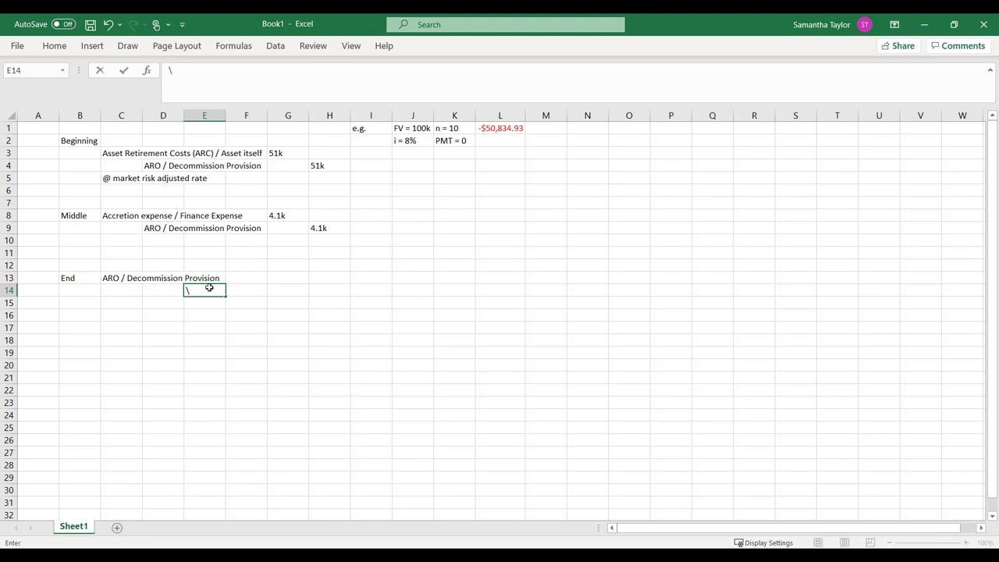
key(BackSpace)
key(Left)
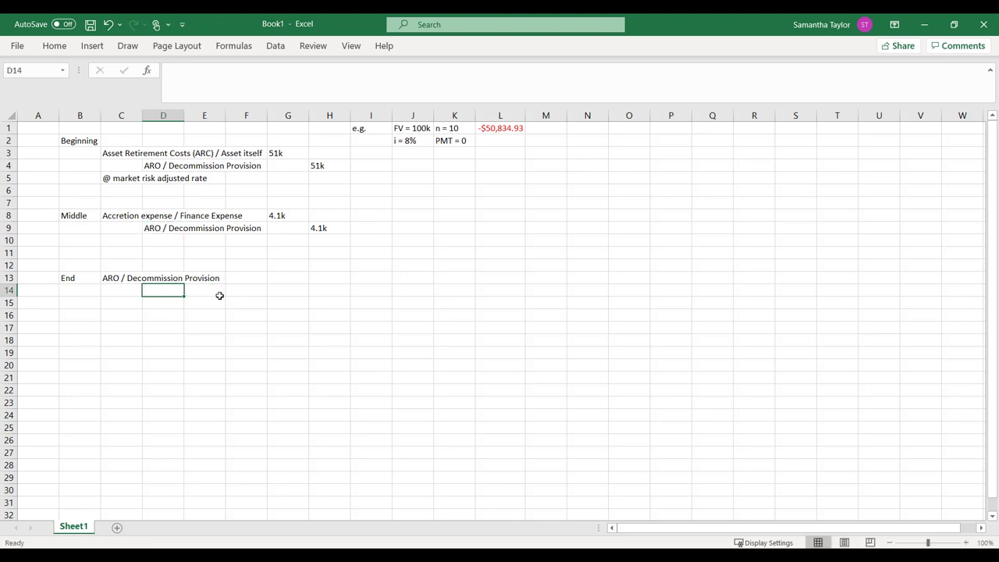
text(sa)
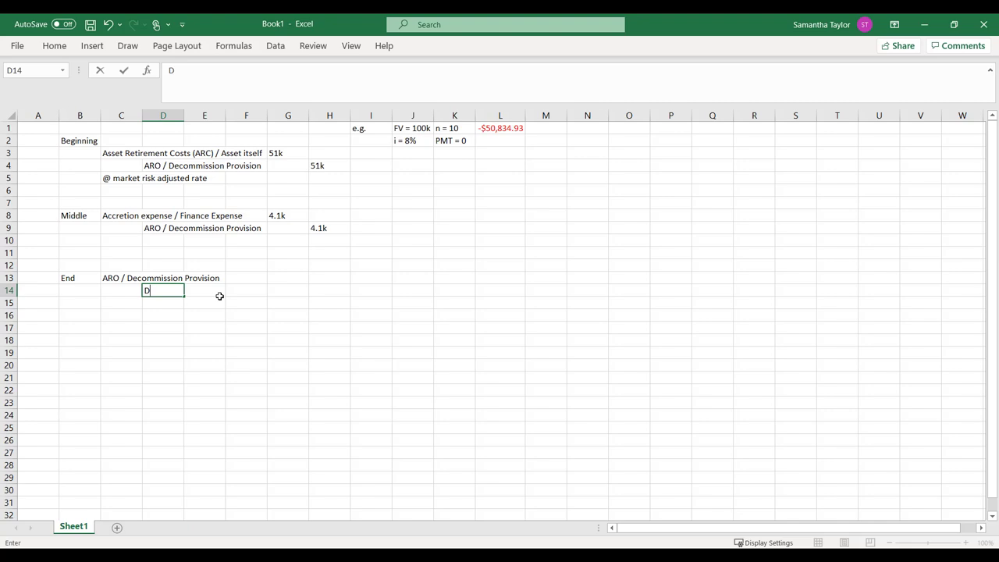
text(laries payable; )
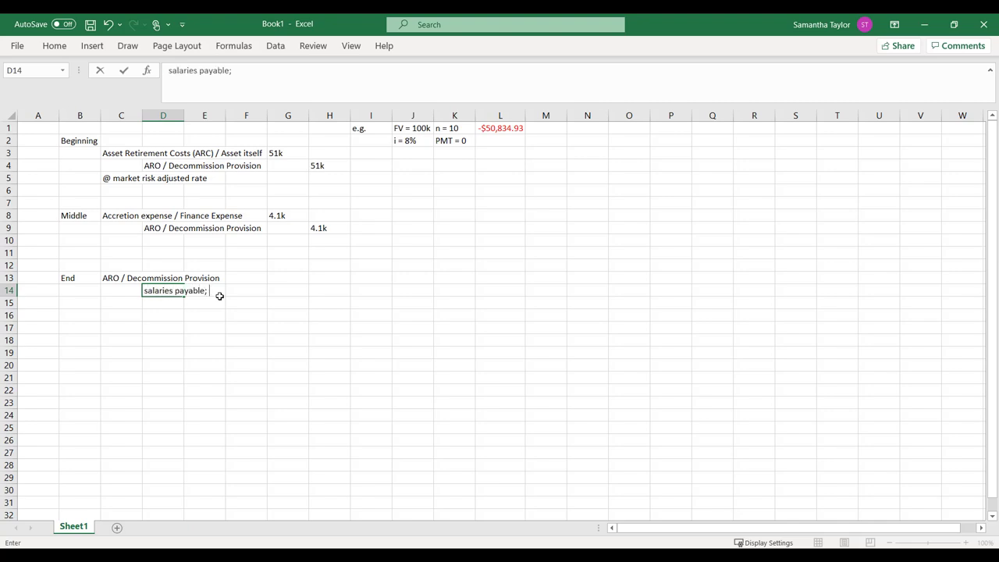
text(inventory; cash)
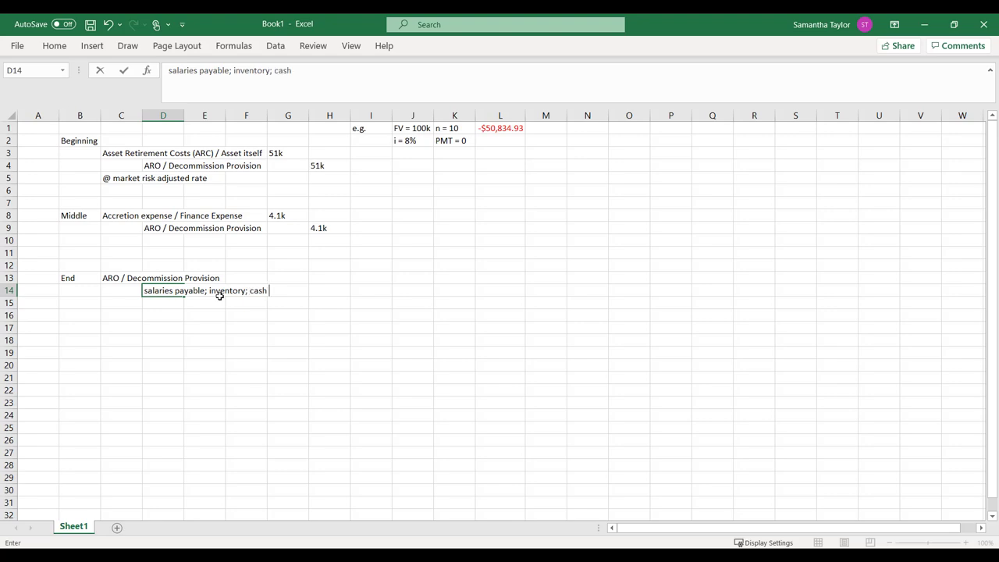
key(Return)
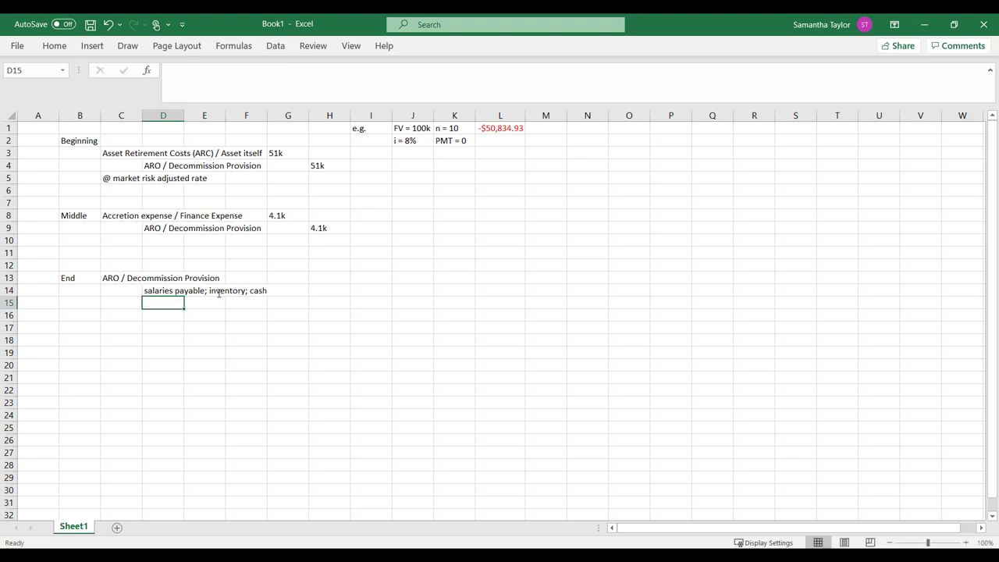
key(Up)
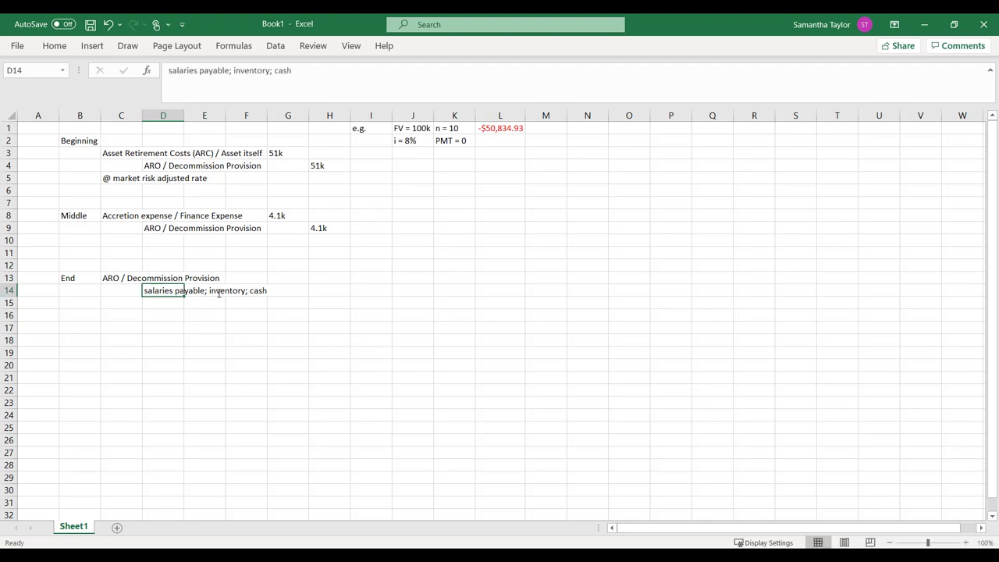
Review the Beginning and Middle entries' accounts, their ARO credits in H4 and H9, and the ARO line carried into the End entry.
click(124, 152)
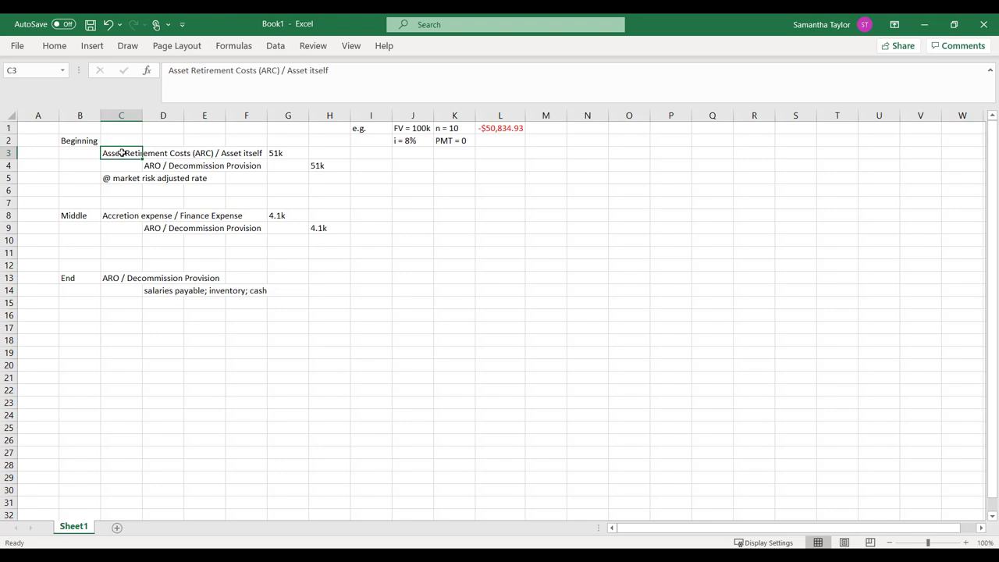
click(129, 216)
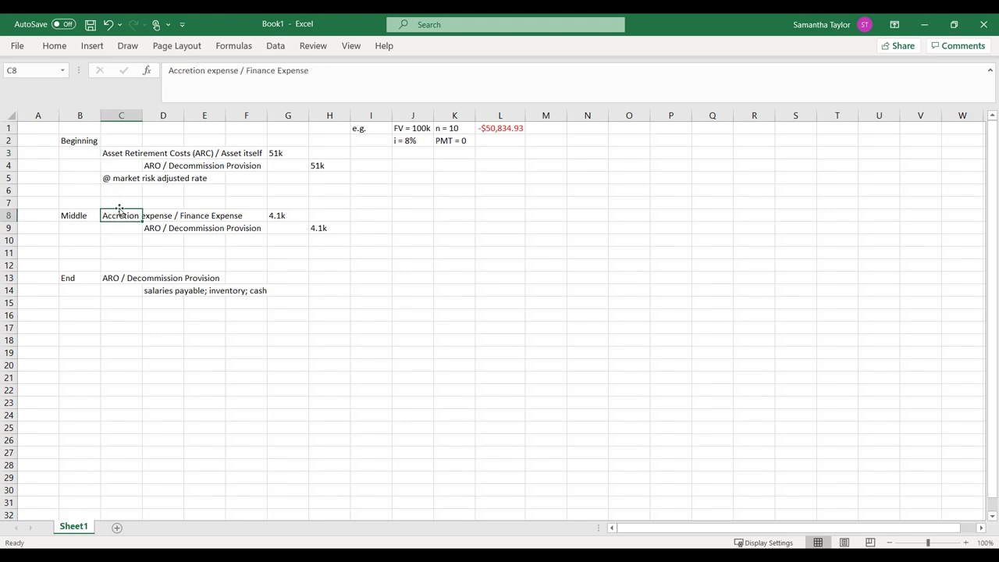
click(341, 166)
ctrl+click(333, 231)
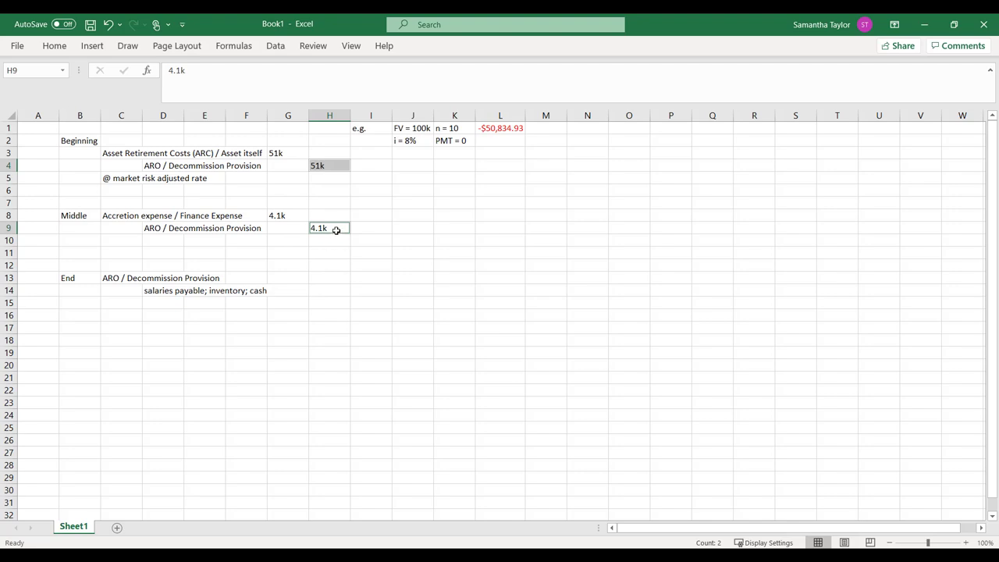
click(165, 218)
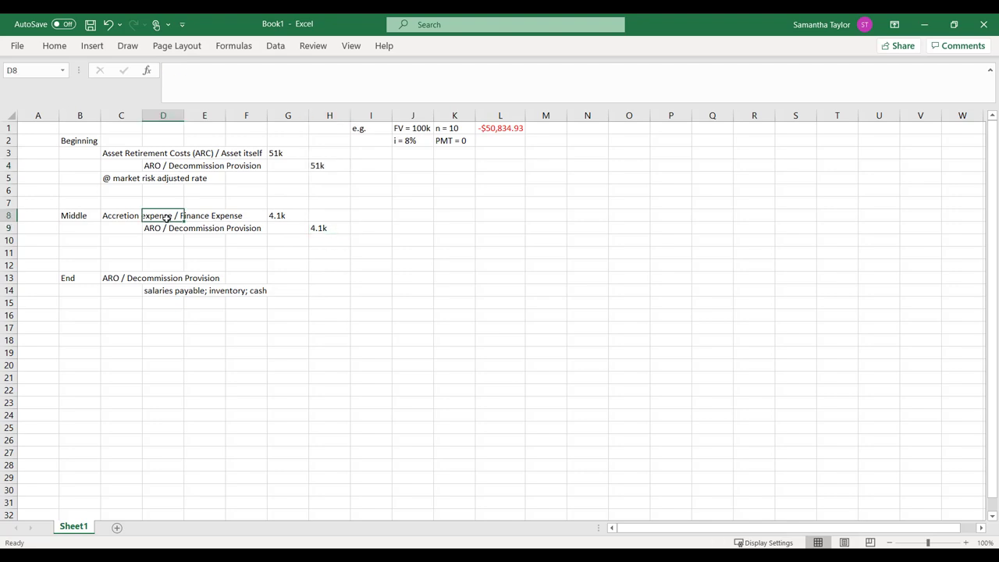
click(280, 217)
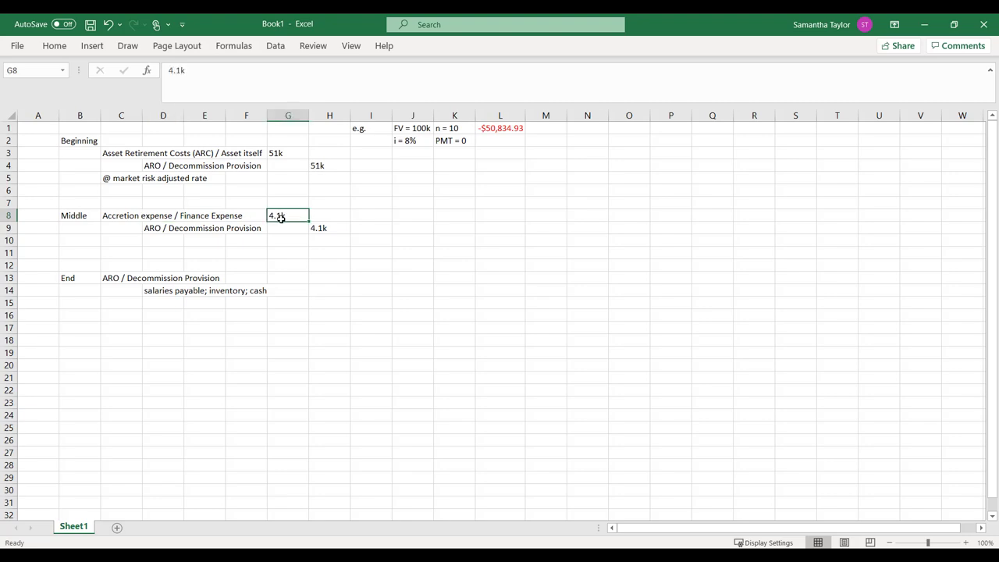
click(69, 287)
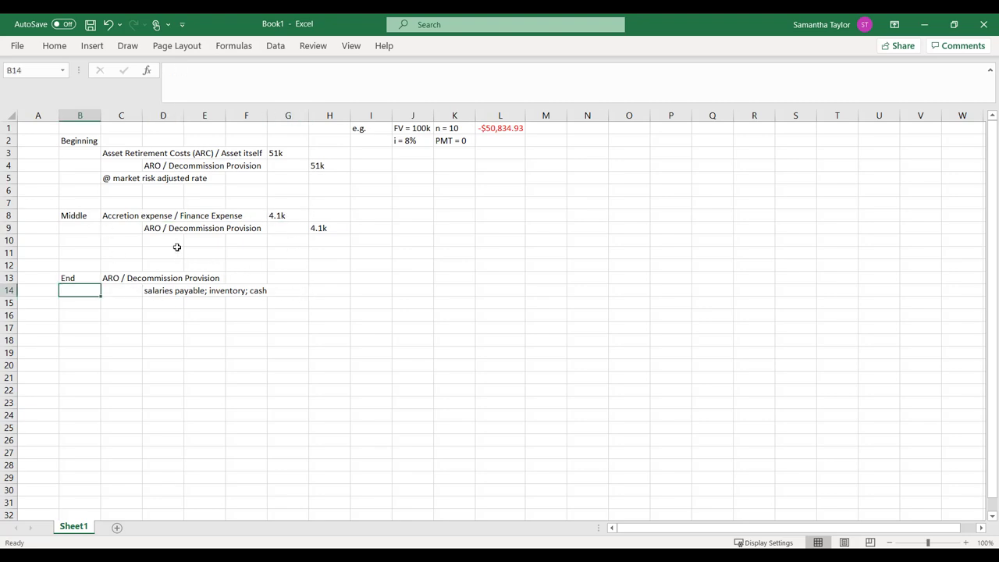
click(156, 228)
click(120, 278)
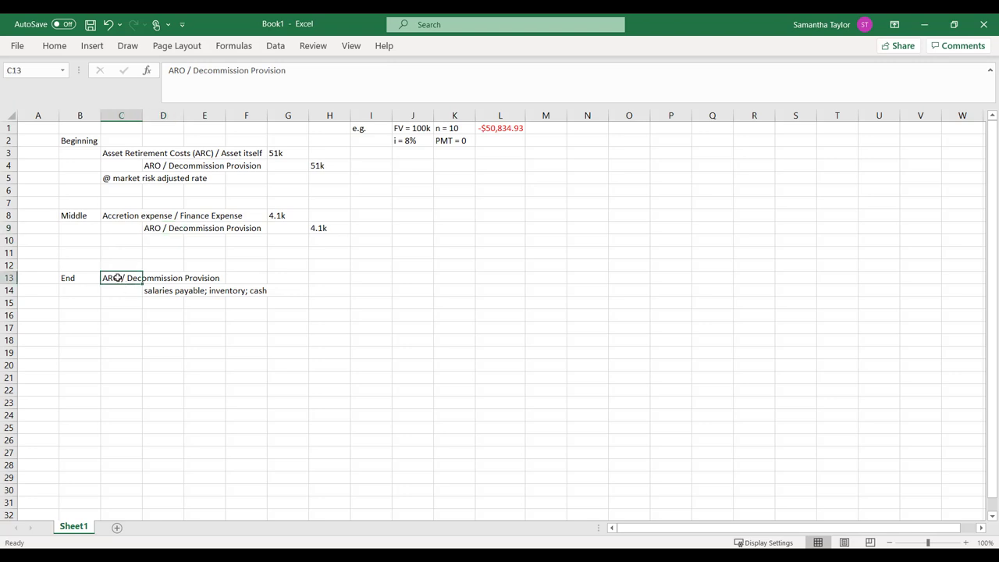
Enter 100k in G13 as the debit amount of the End entry's ARO / Decommission Provision line.
click(275, 287)
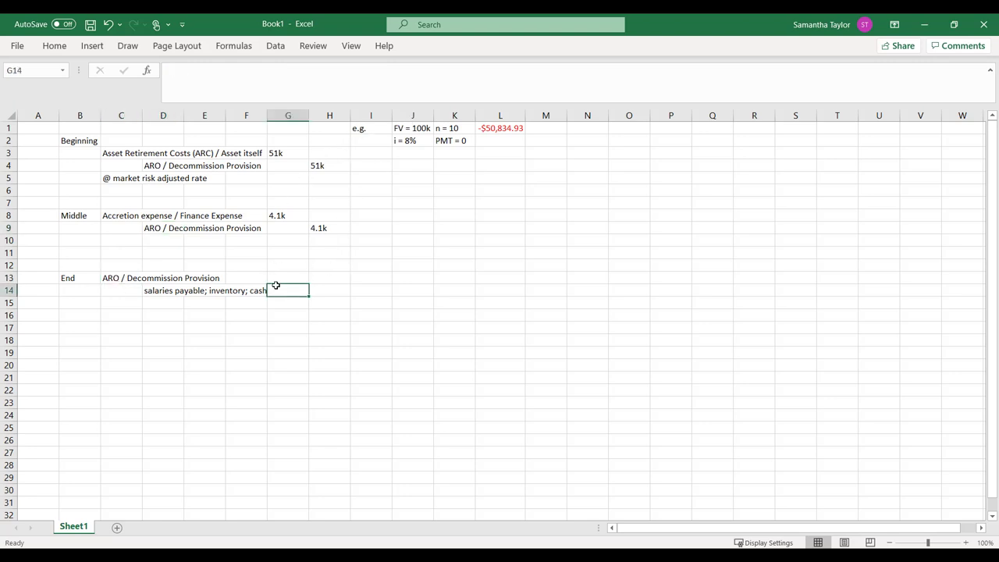
click(279, 277)
text(200k)
key(Return)
key(Up)
text(10)
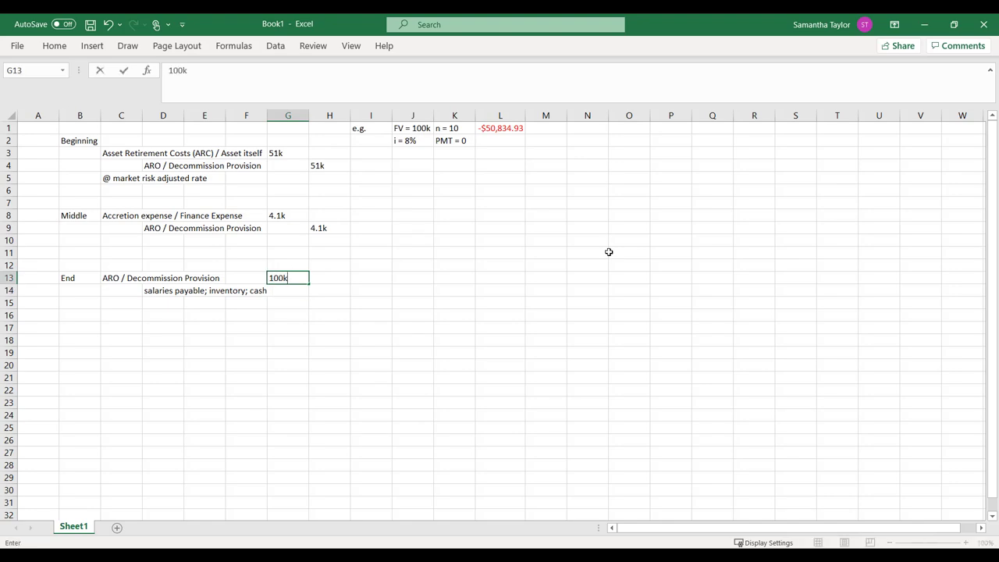
key(Return)
Copy the 100k debit from G13 to H14 as the End entry's credit amount.
key(Right)
key(Left)
key(Up)
key(ctrl+c)
key(Down)
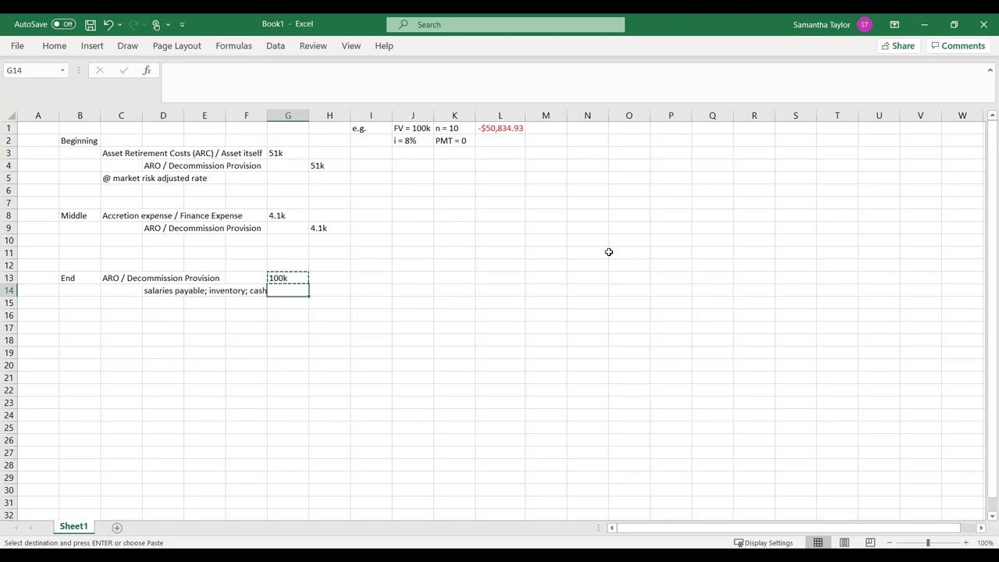
key(Right)
key(ctrl+v)
key(Left)
key(Up)
key(Up)
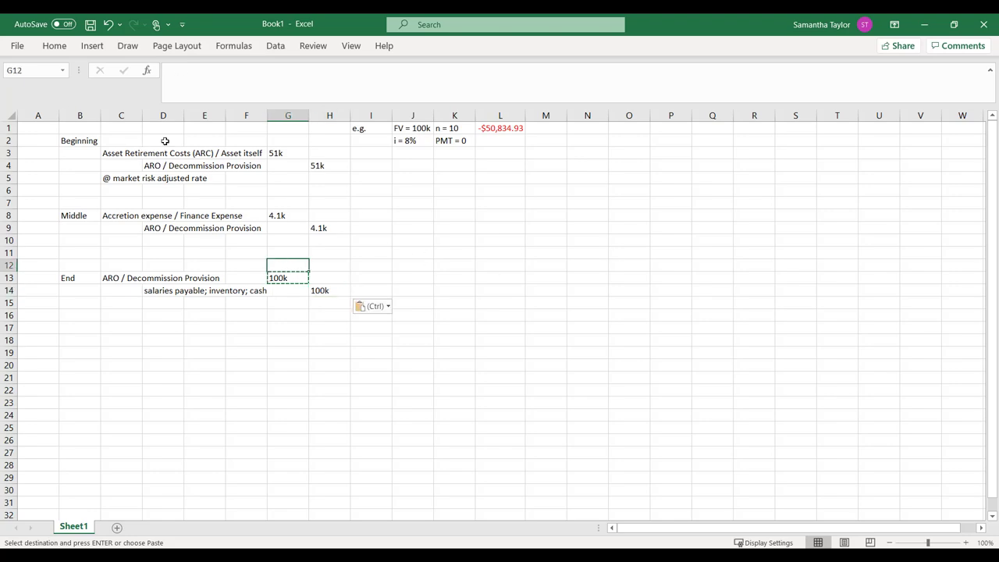
Examine the End entry's accounts and amounts in rows 13 and 14, and the Asset Retirement Costs line in row 3.
click(117, 141)
click(122, 153)
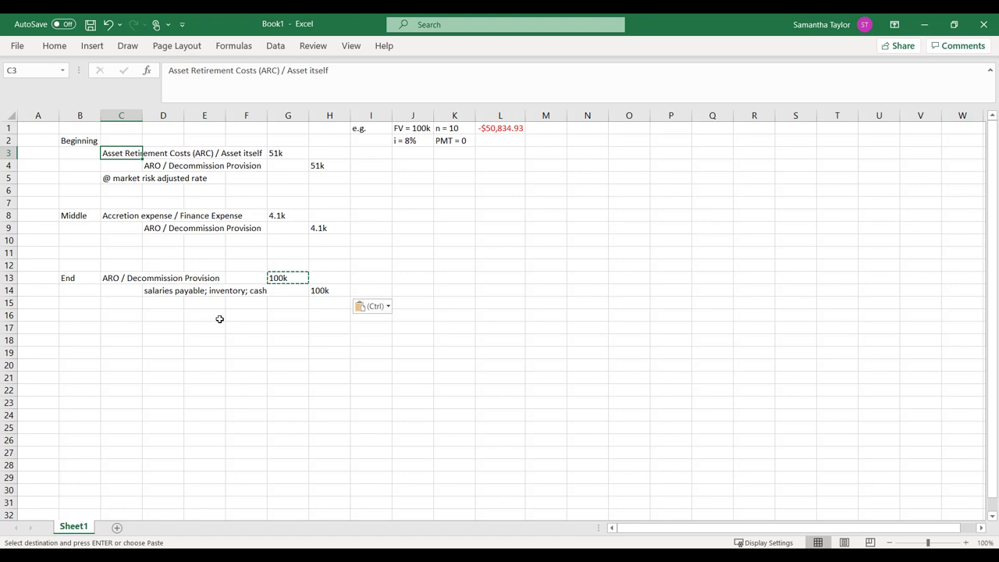
click(178, 290)
drag(123, 276, 330, 298)
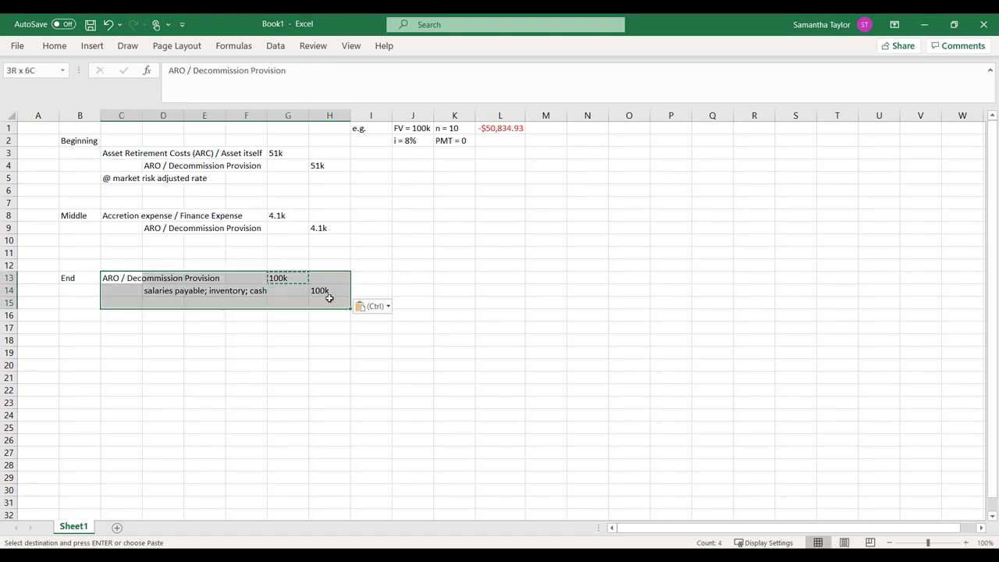
click(356, 390)
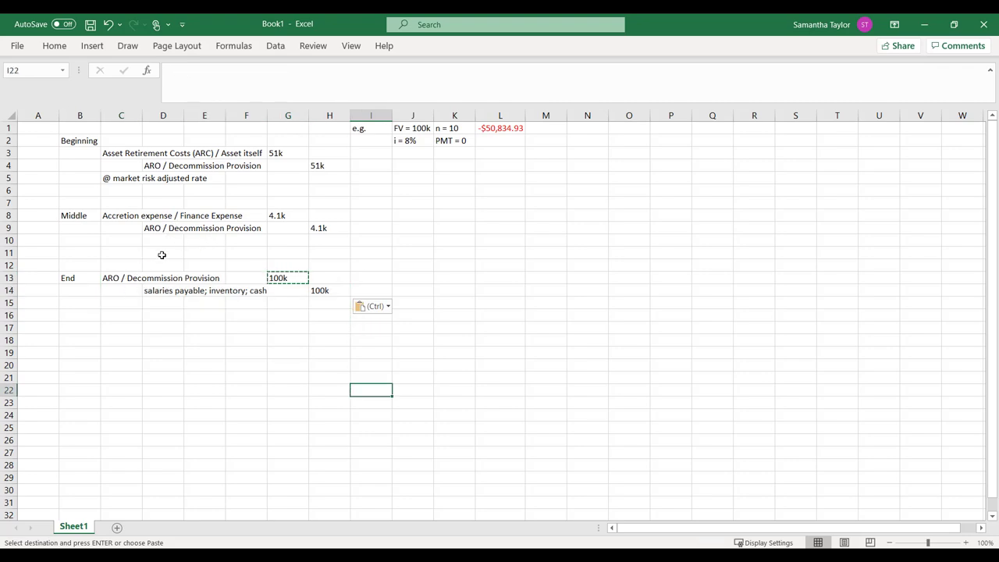
drag(167, 290, 336, 290)
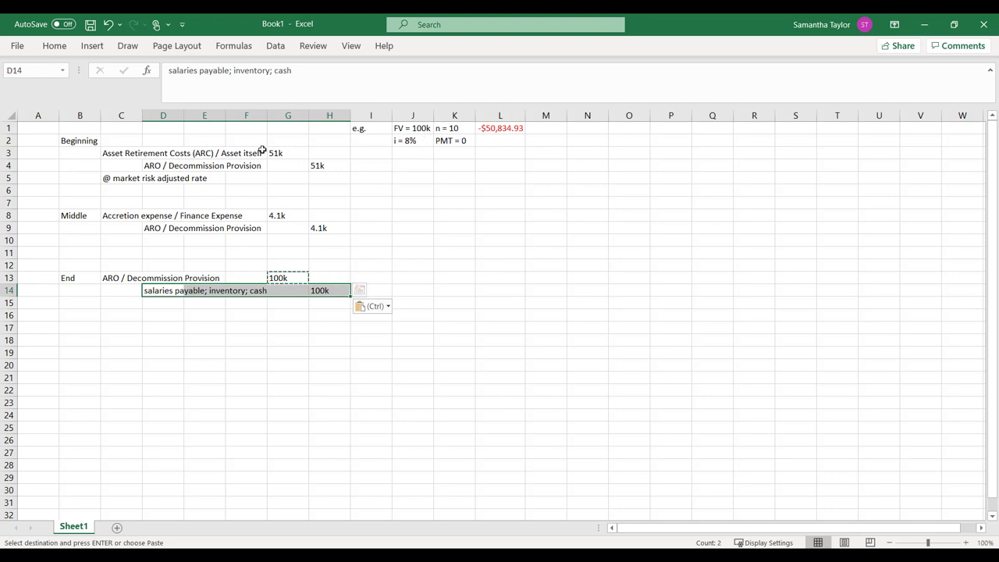
click(384, 214)
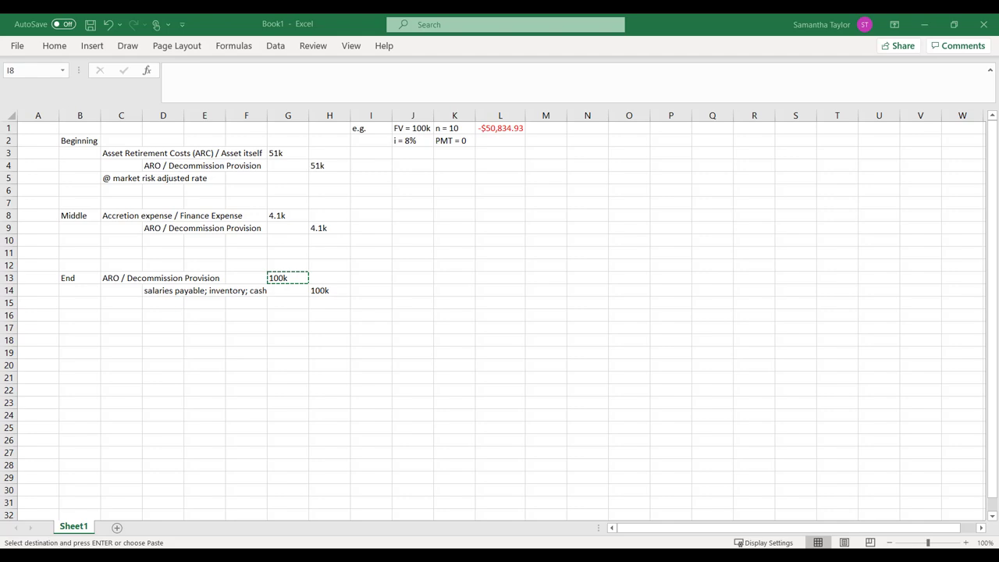
key(ctrl+v)
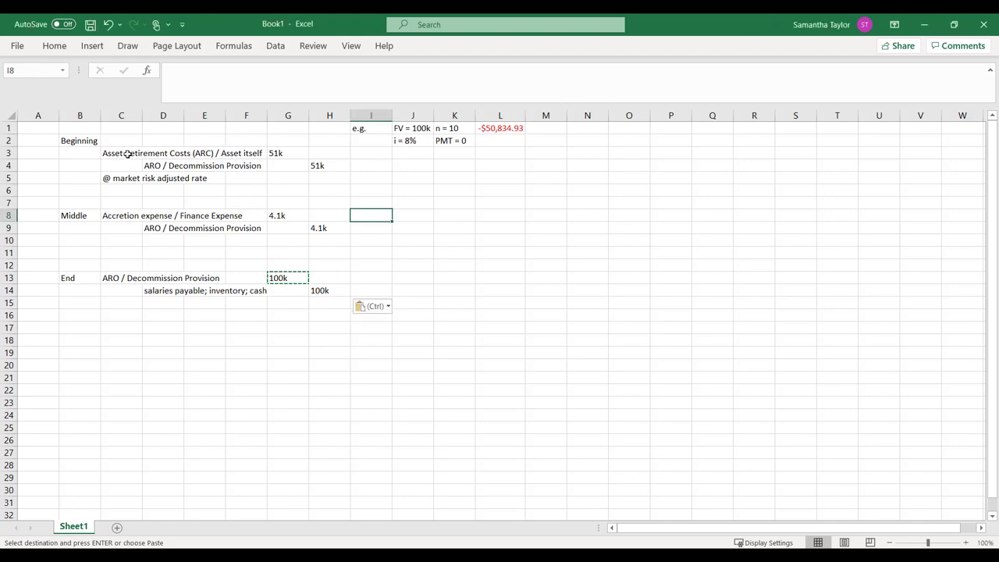
click(121, 152)
drag(121, 153, 229, 155)
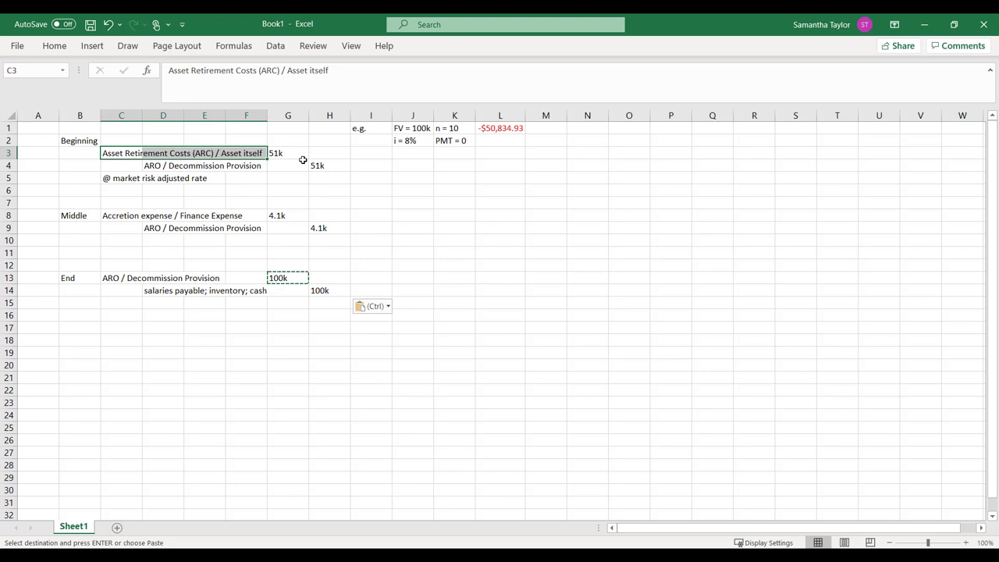